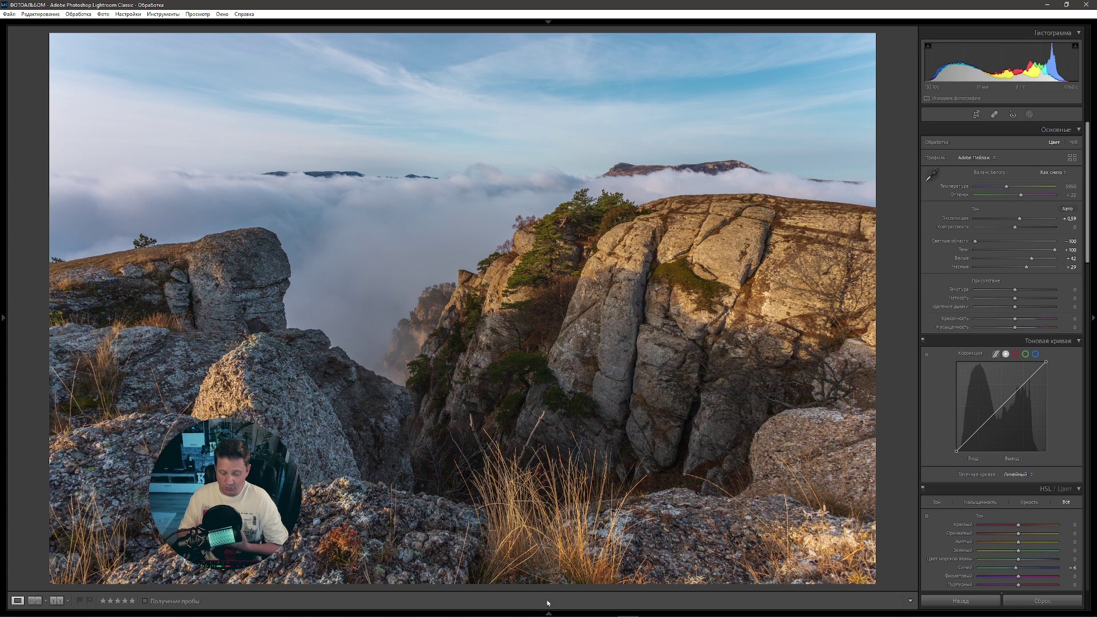
Compare the edited landscape photo with its original version and review its develop settings, from tone adjustments to sharpening.
key(backslash)
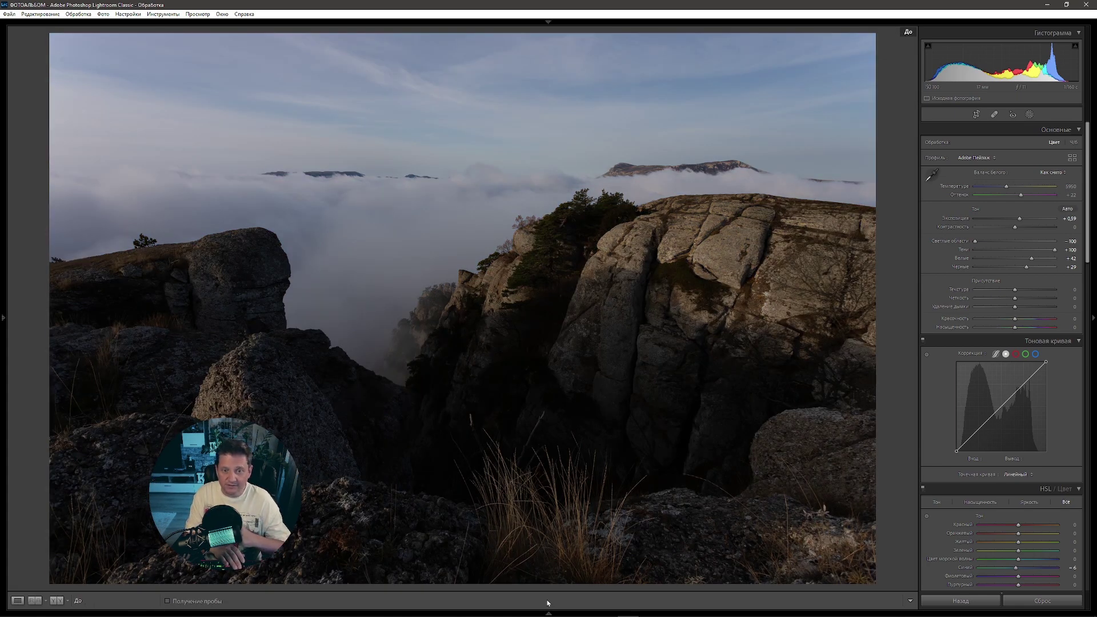
key(backslash)
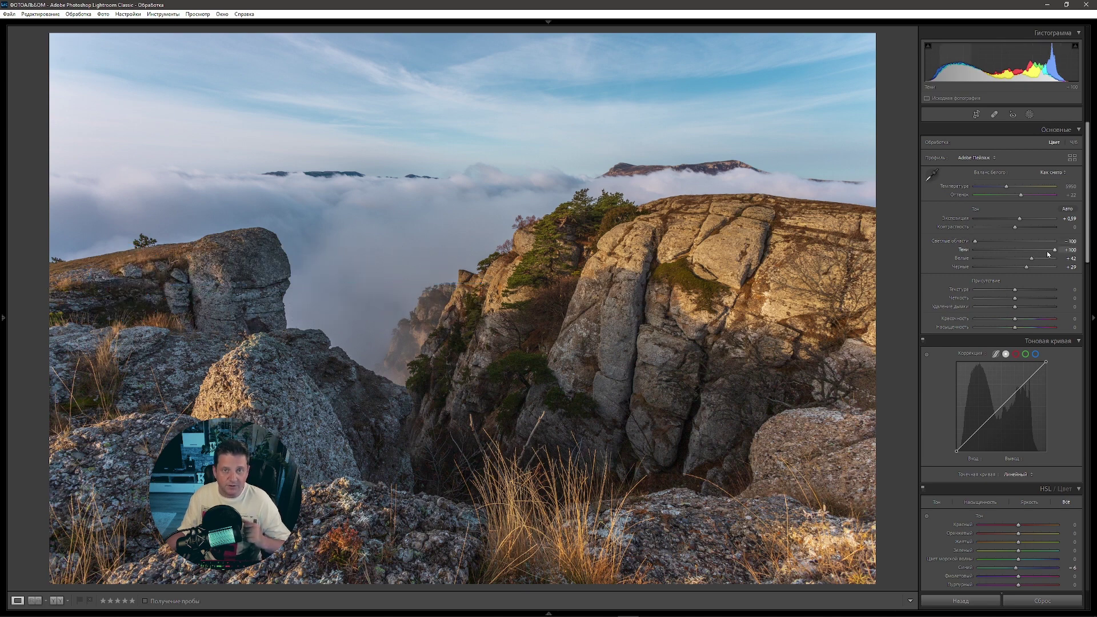
scroll(1048, 254, down, 5)
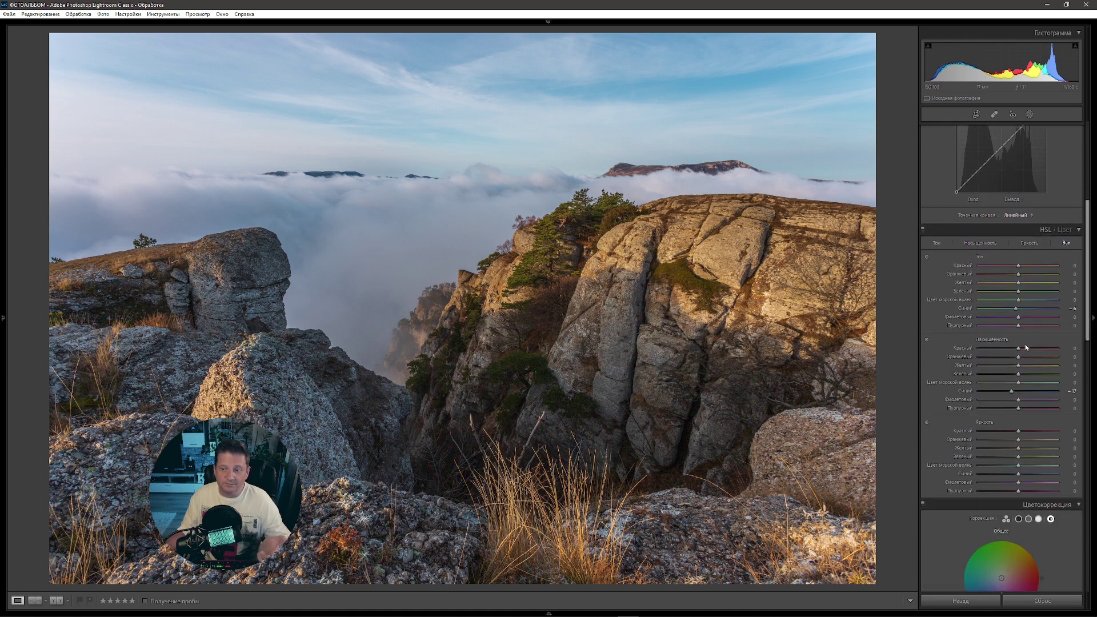
scroll(1089, 301, down, 3)
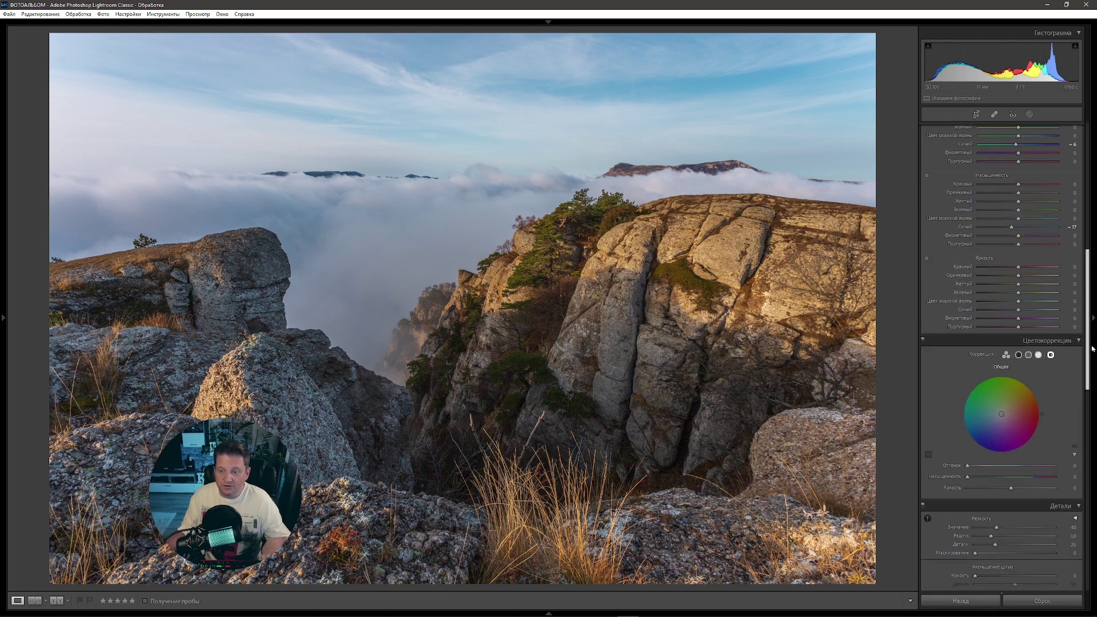
drag(1088, 316, 1085, 251)
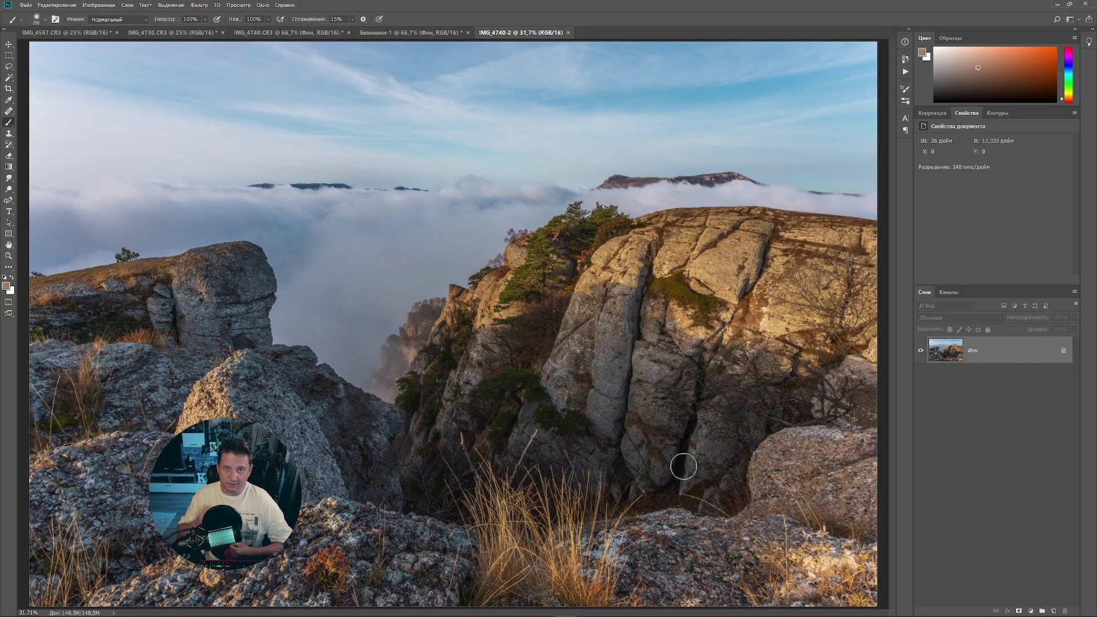
Duplicate the background layer and open the copy in the Color Efex Pro 4 filter of the Nik Collection.
key(ctrl+j)
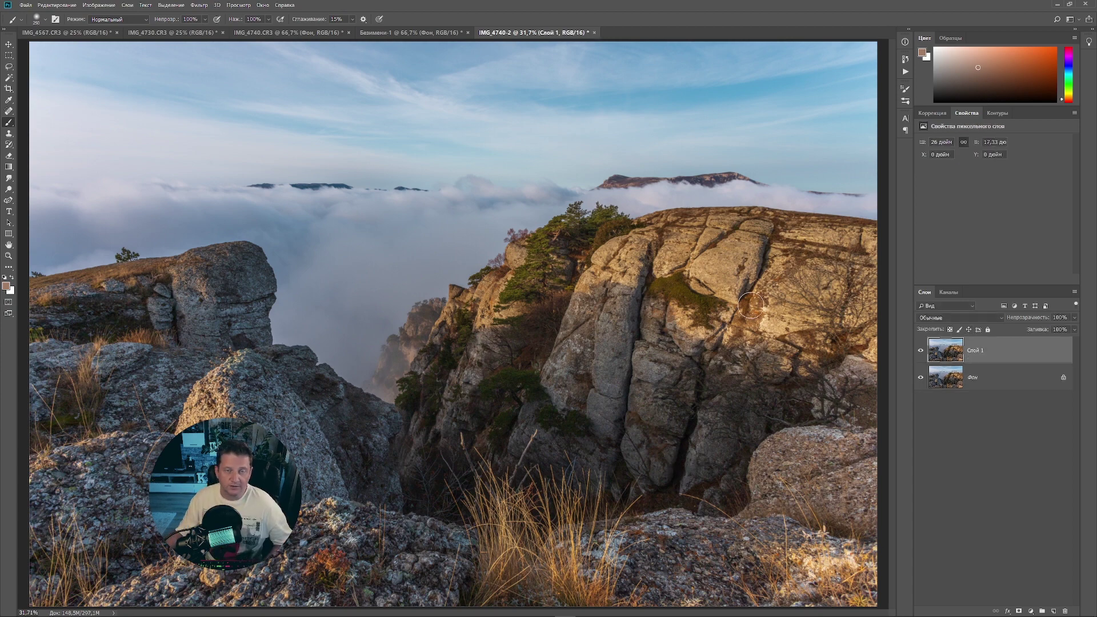
click(199, 5)
mouse_move(252, 206)
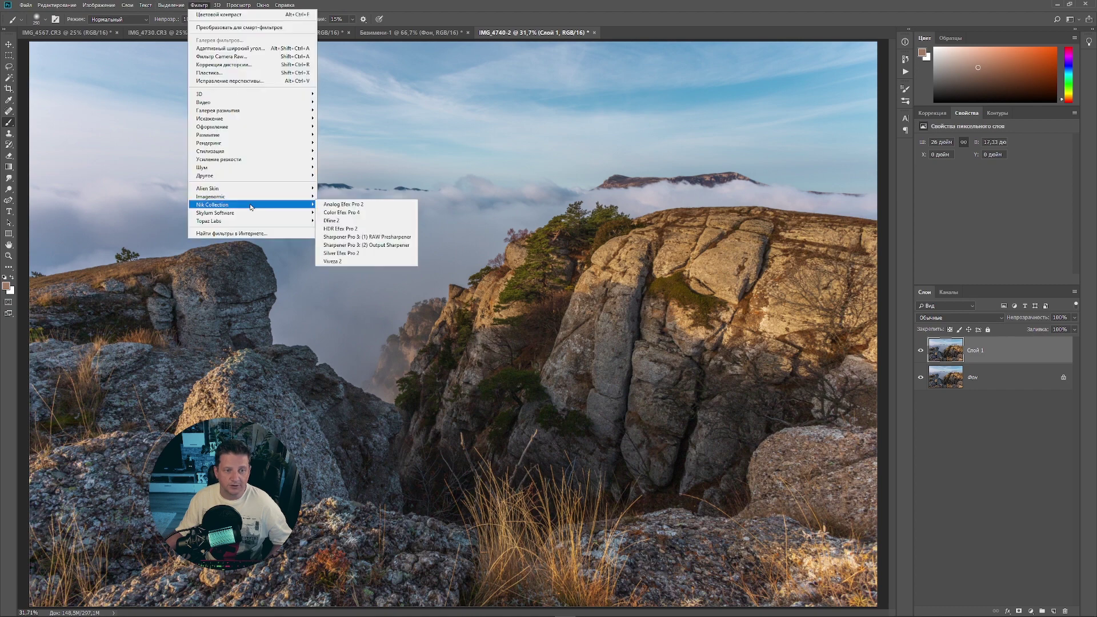
click(354, 213)
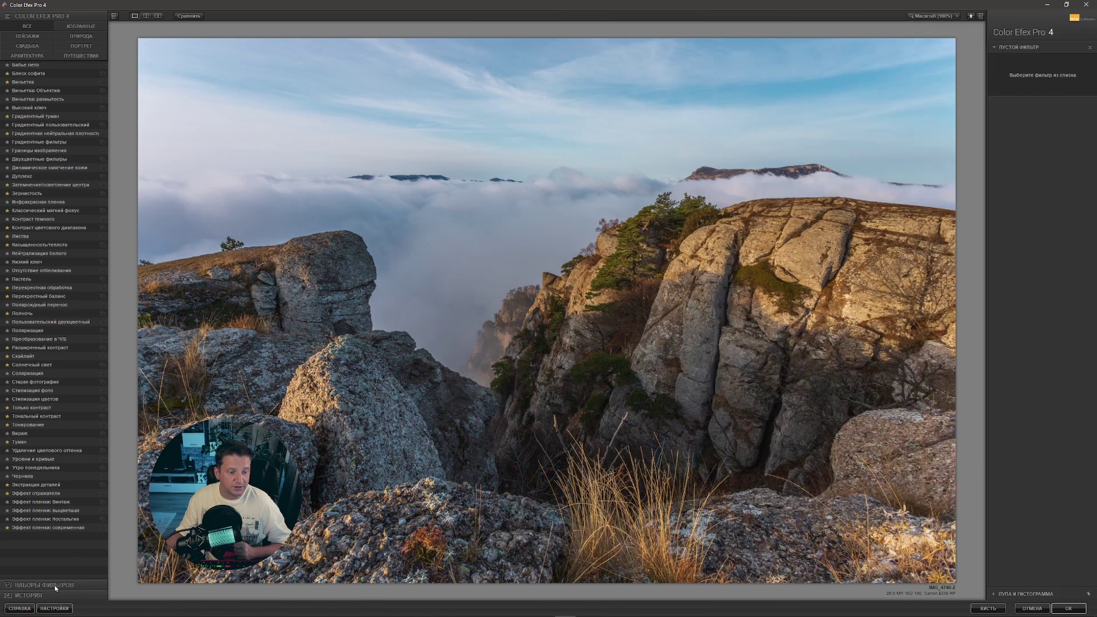
Import the filter recipes Базовый.np and Закат.np from the 000_НАБОРЫ folder and apply the imported Базовый recipe.
click(51, 584)
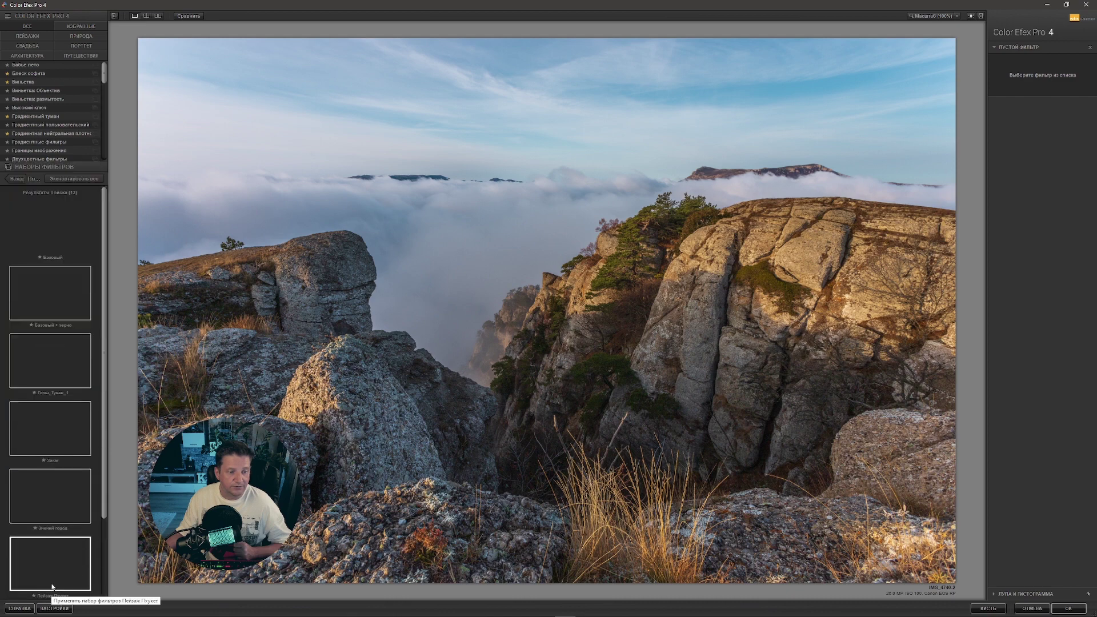
click(17, 39)
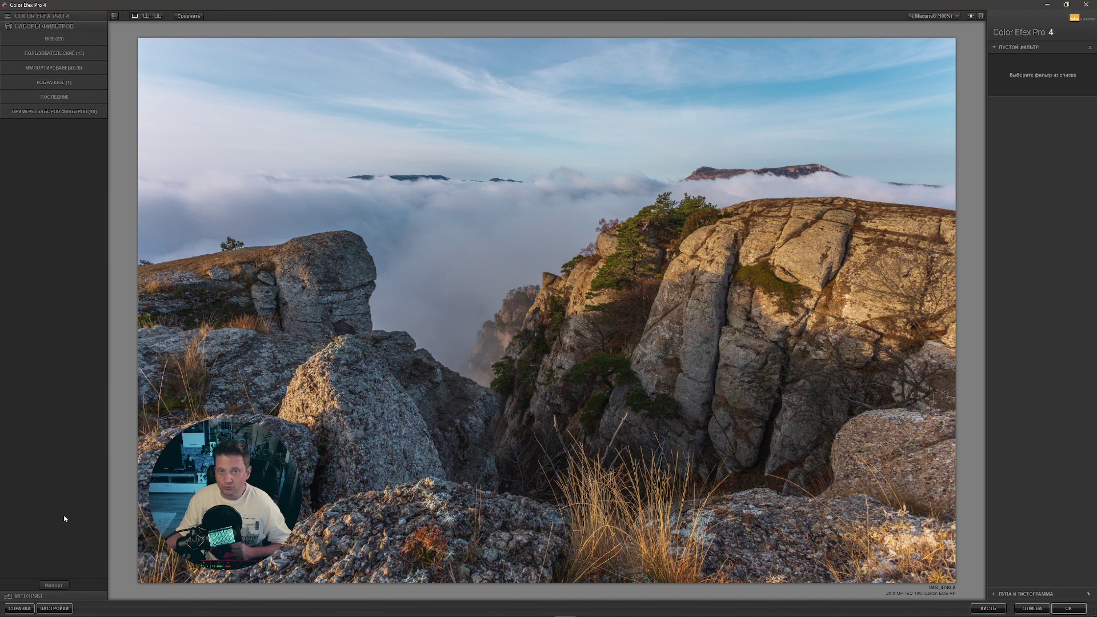
click(55, 587)
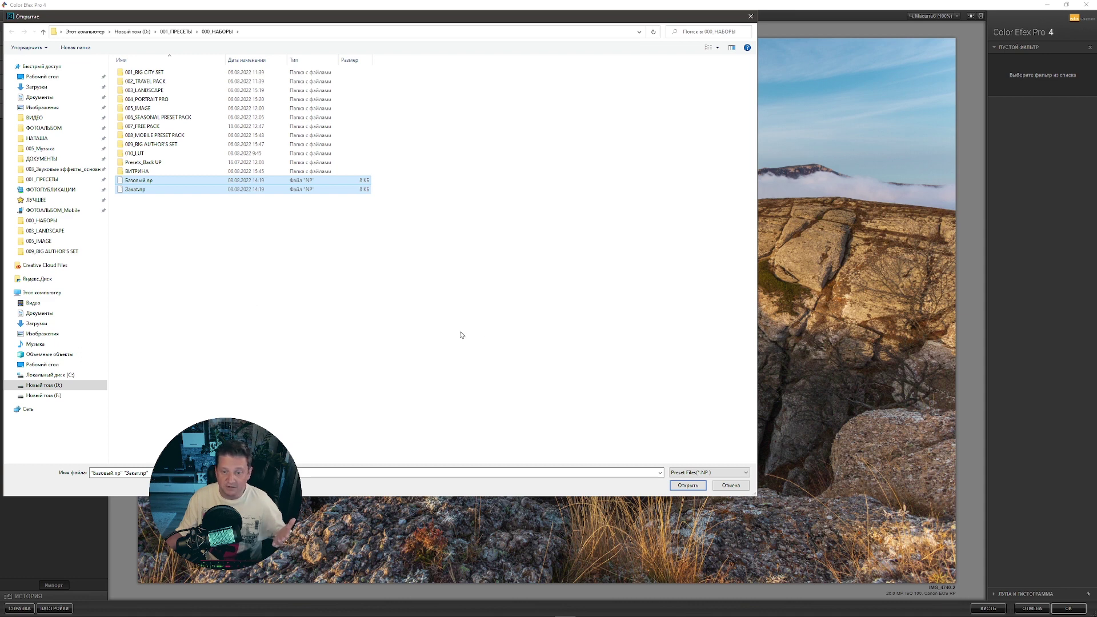
click(688, 486)
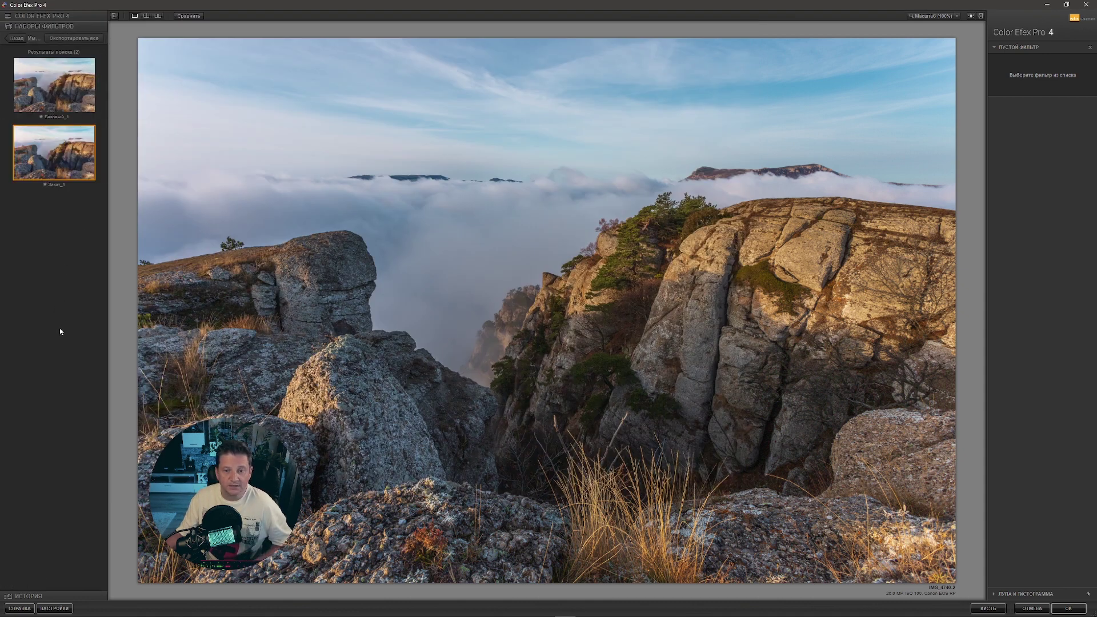
click(67, 89)
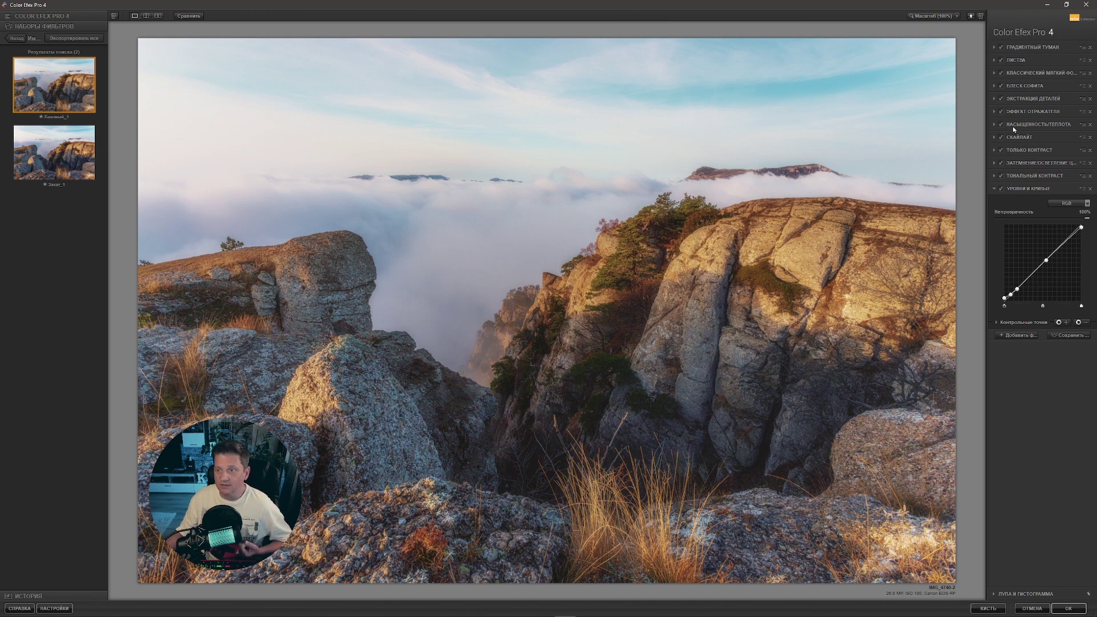
Try diffusion methods 2 and 3 in the classic soft focus filter and return to diffusion method 1.
click(994, 74)
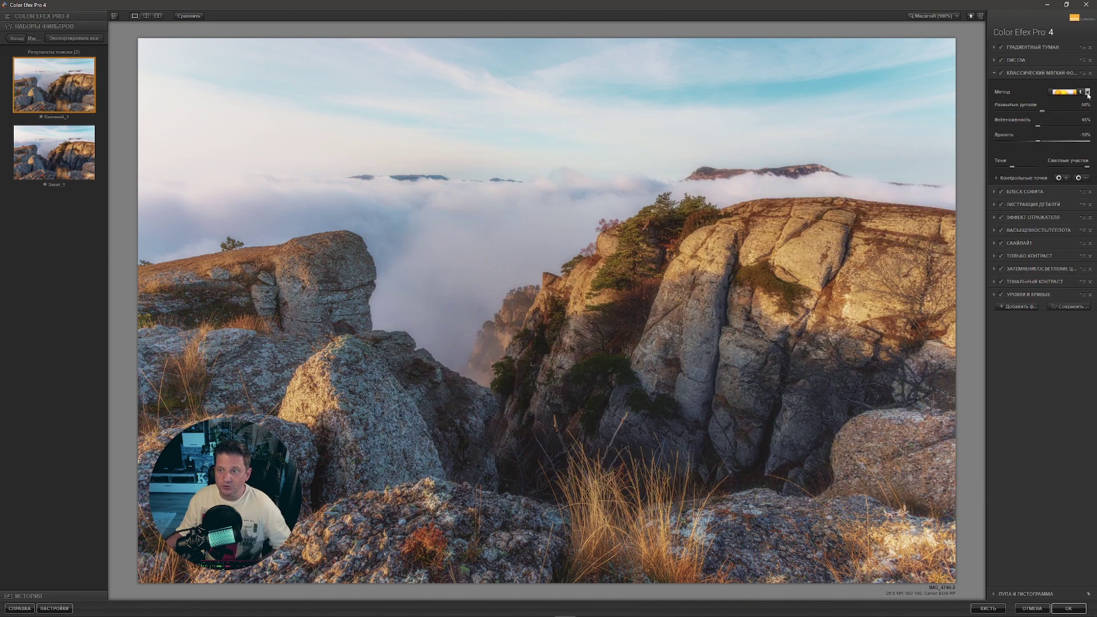
click(1088, 92)
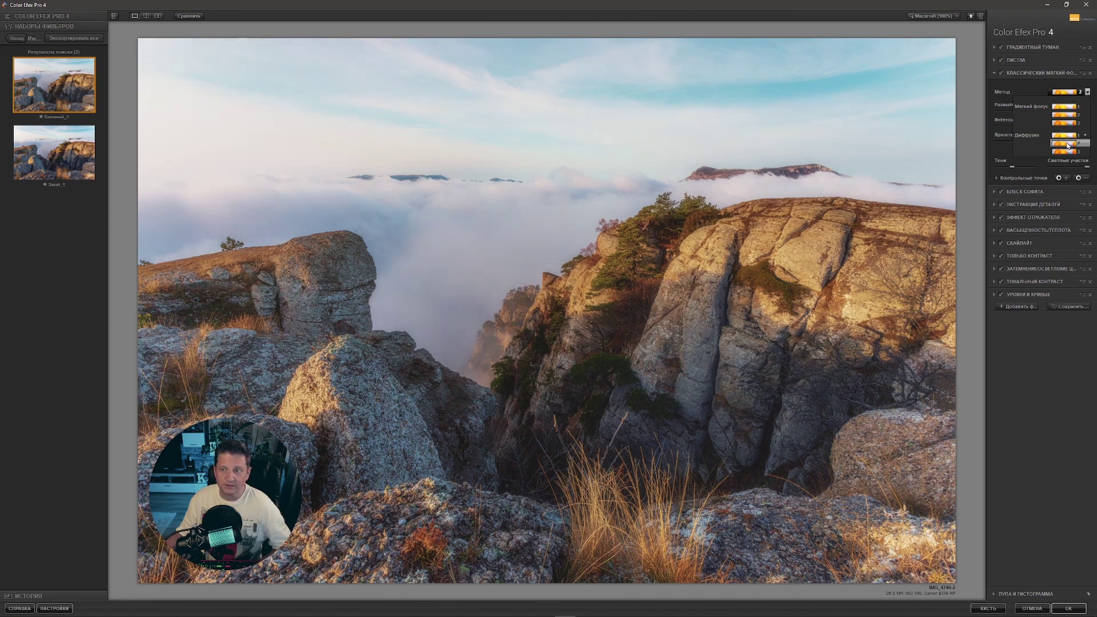
click(1070, 143)
click(1087, 92)
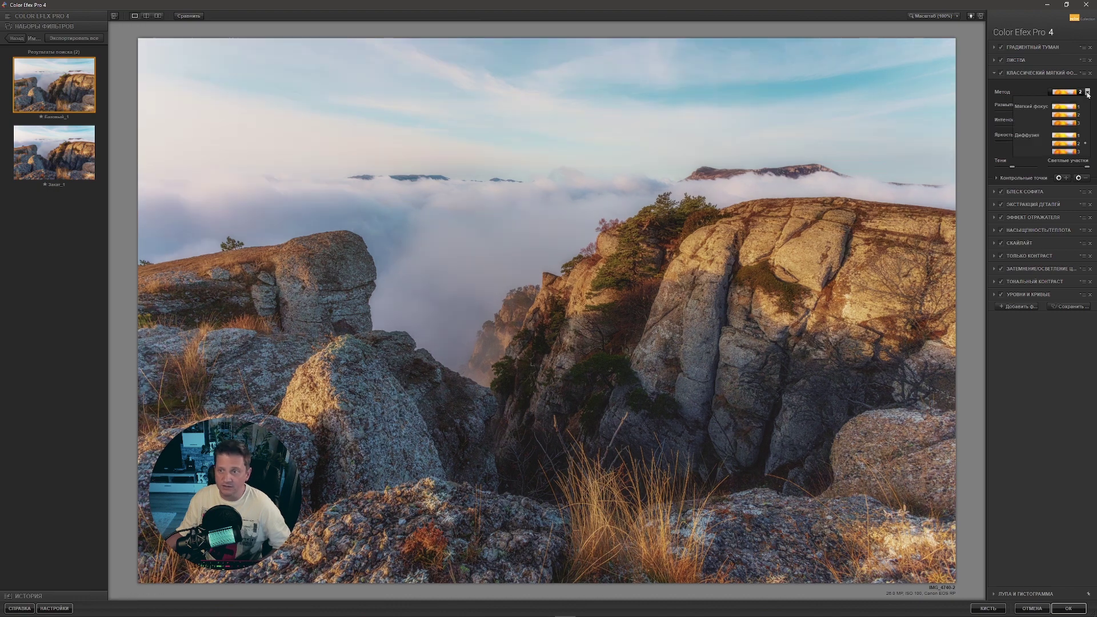
click(1071, 153)
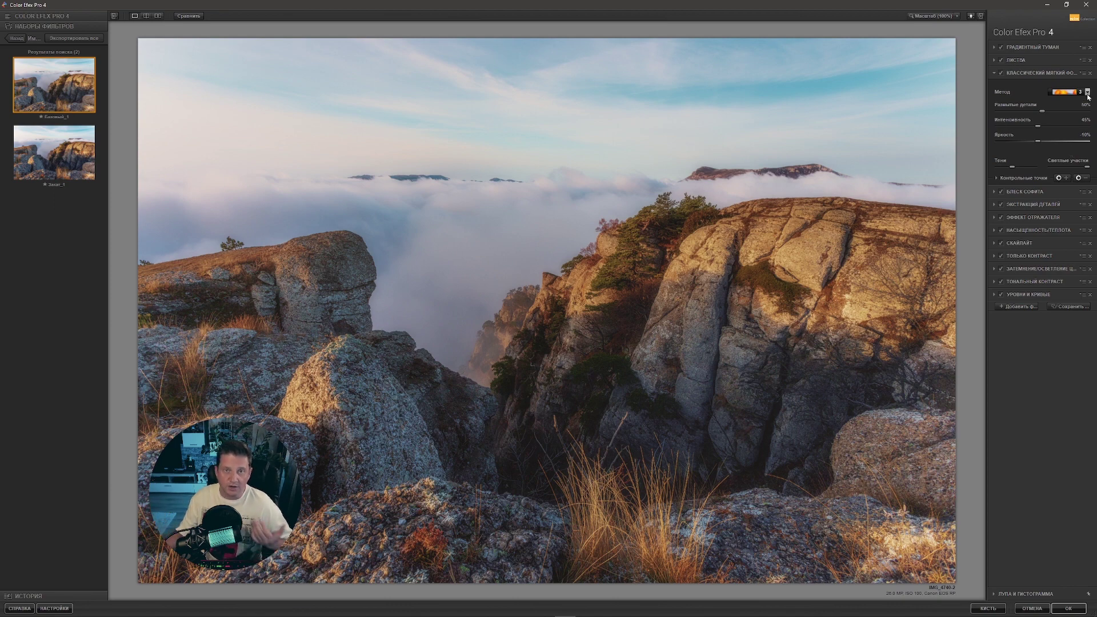
click(1089, 95)
click(1067, 134)
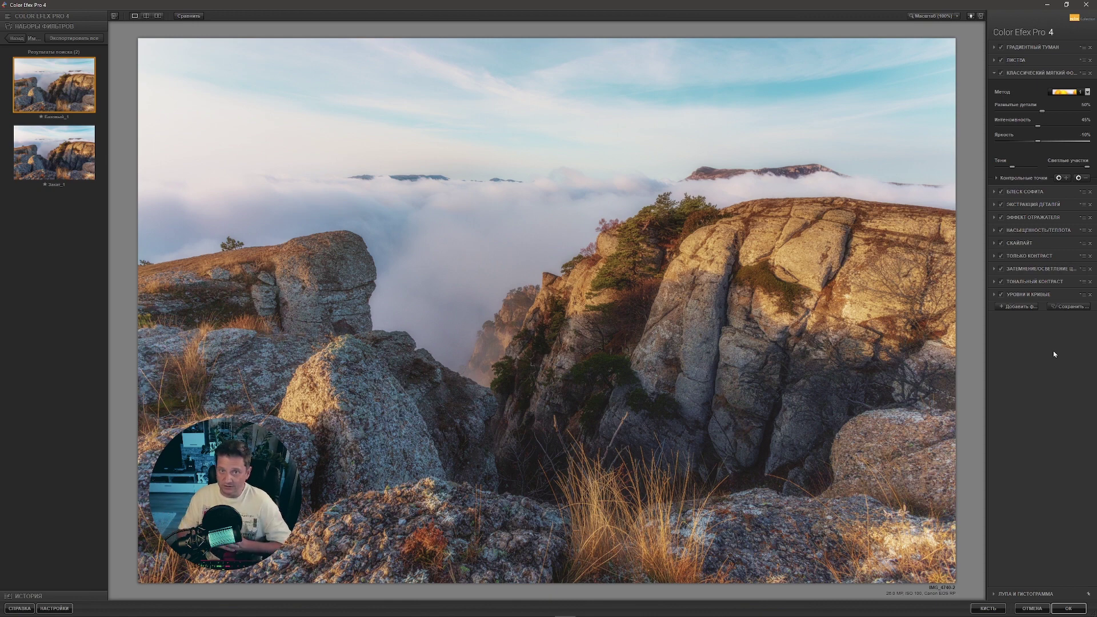
Apply the Color Efex Pro 4 recipe to the photo and compare the image with the filtered layer hidden and shown.
click(1068, 608)
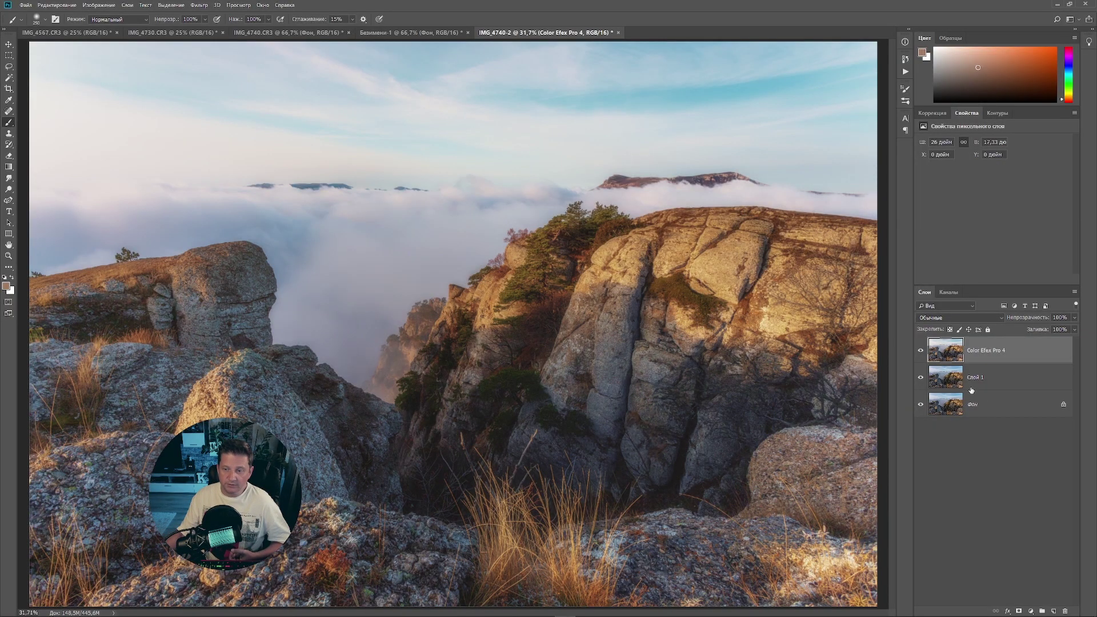
click(921, 351)
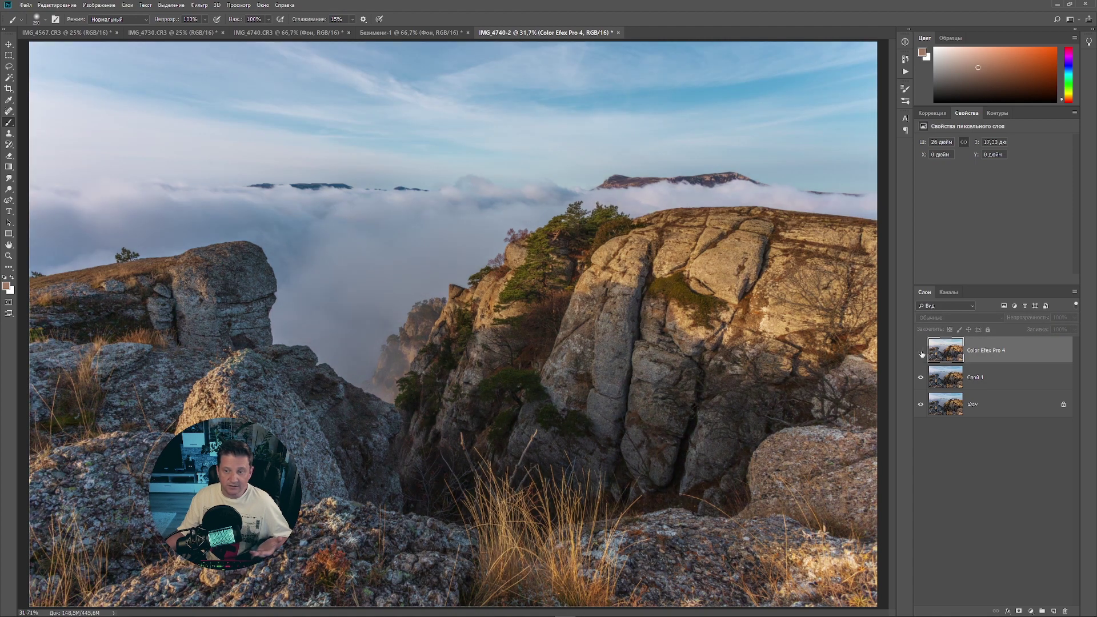
click(921, 351)
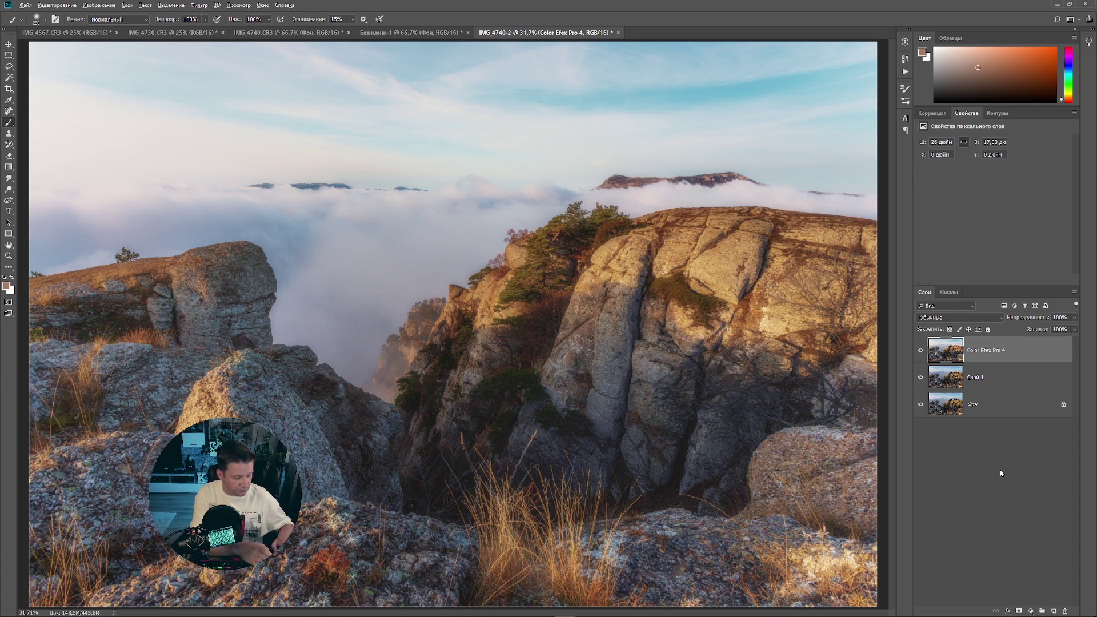
Stamp all visible layers into a new top layer and resize the image to 2160 × 1440 pixels.
key(ctrl+shift+alt+e)
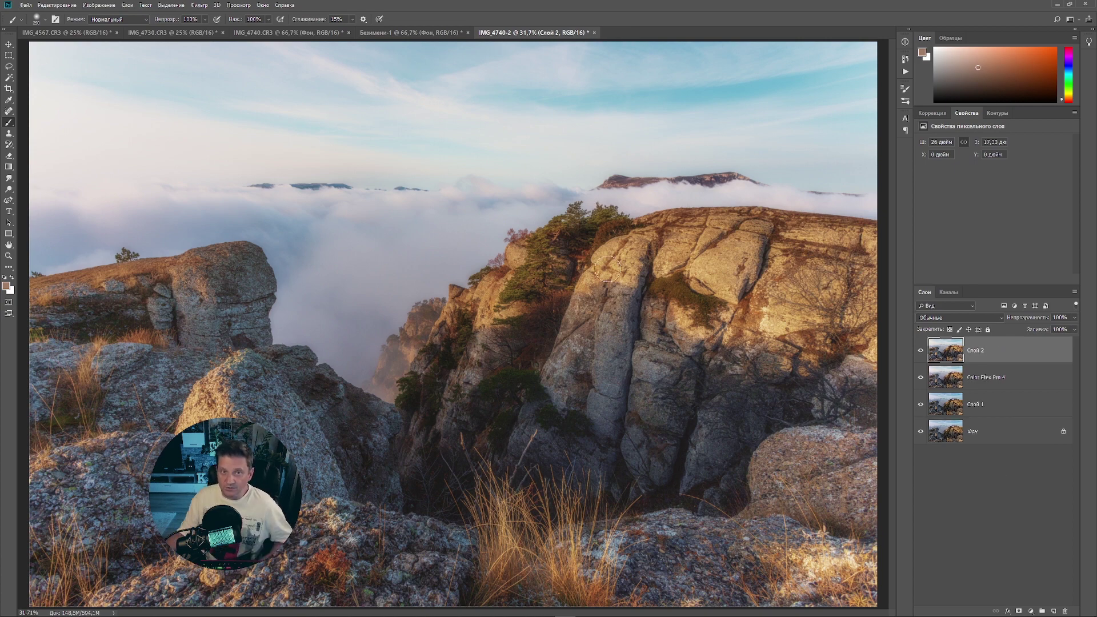
click(99, 5)
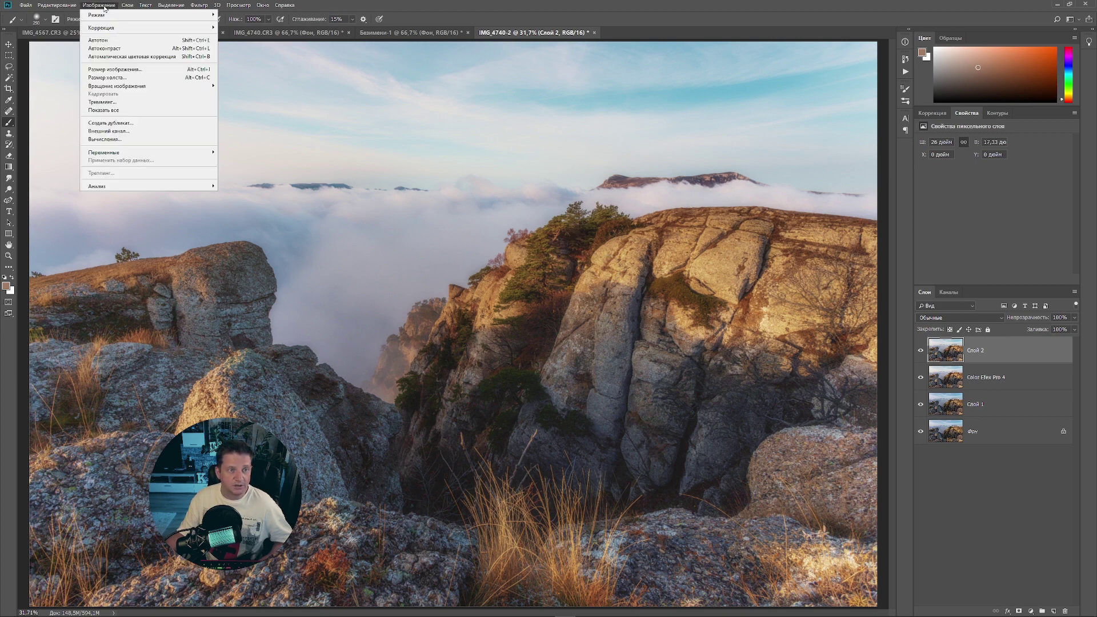
click(125, 70)
text(216)
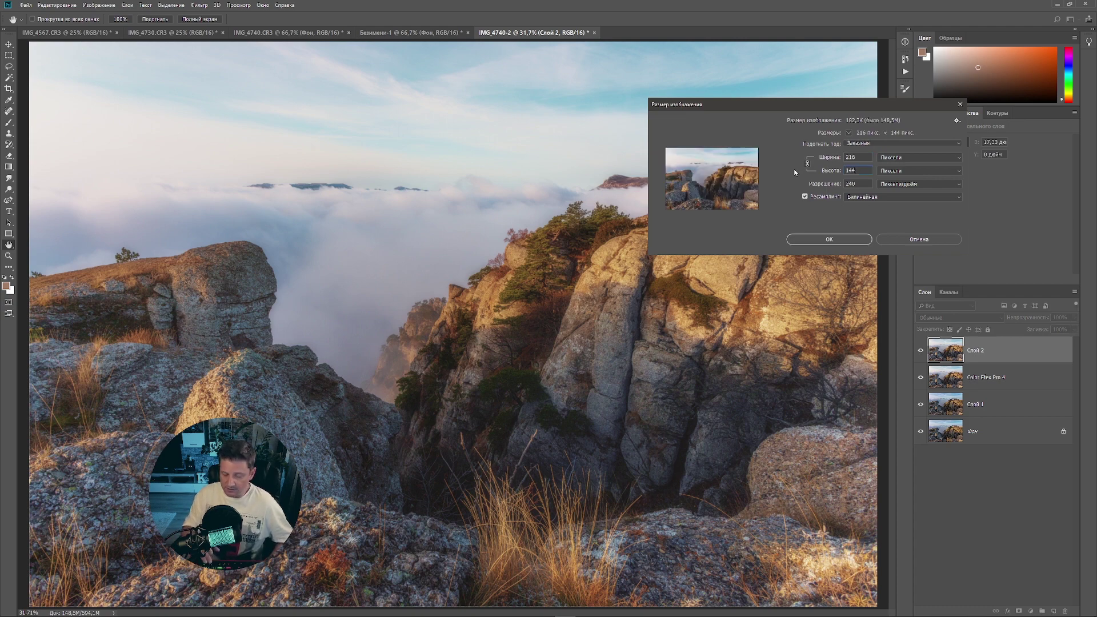
text(0)
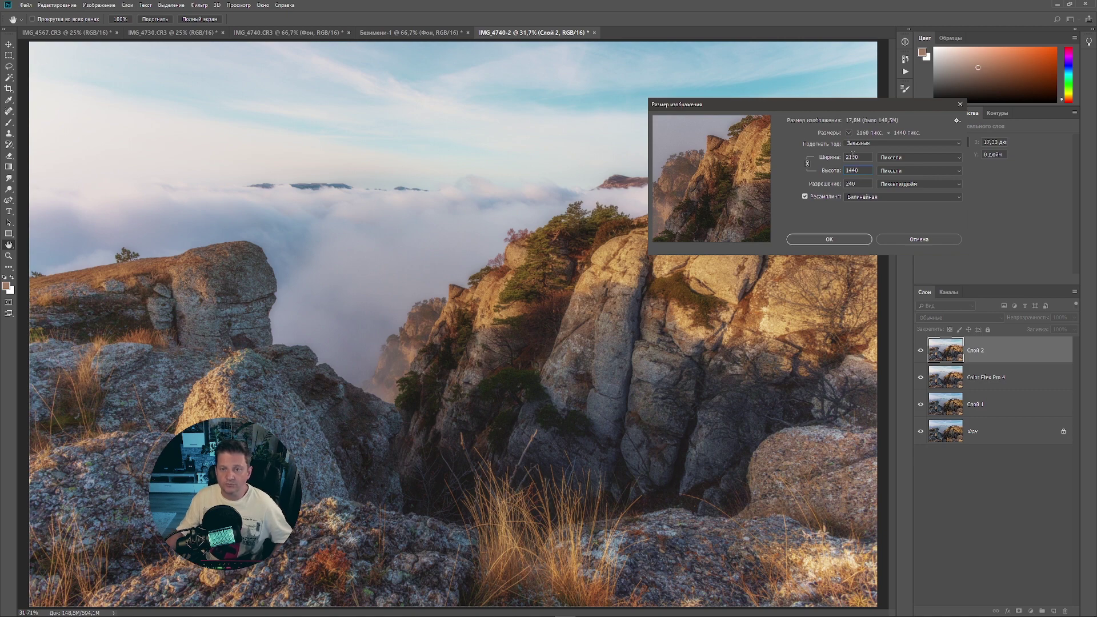
click(846, 245)
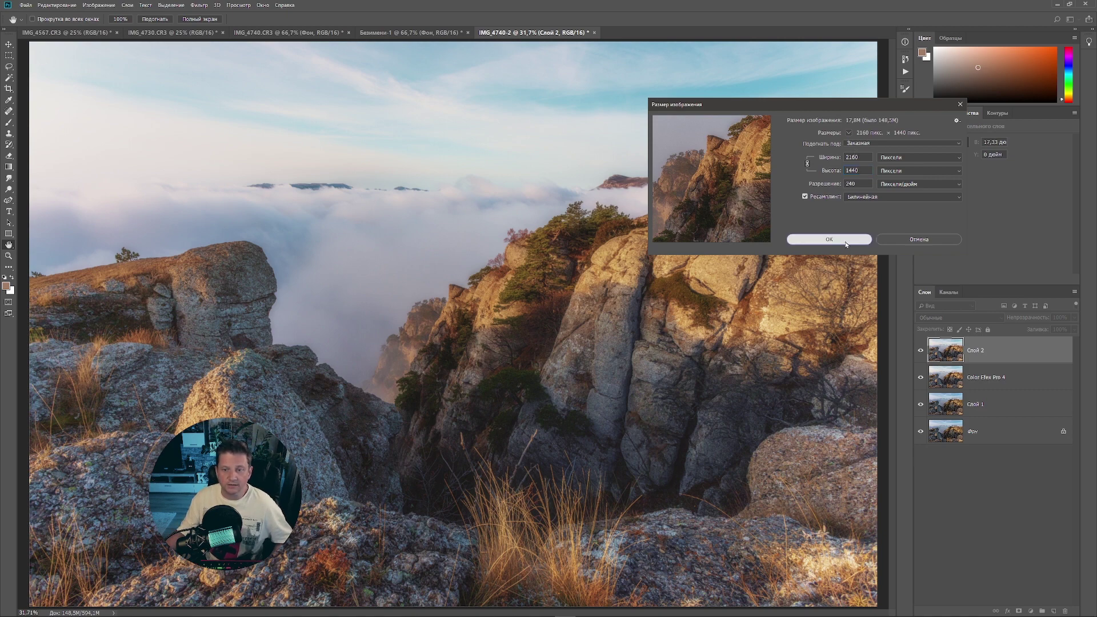
key(ctrl+0)
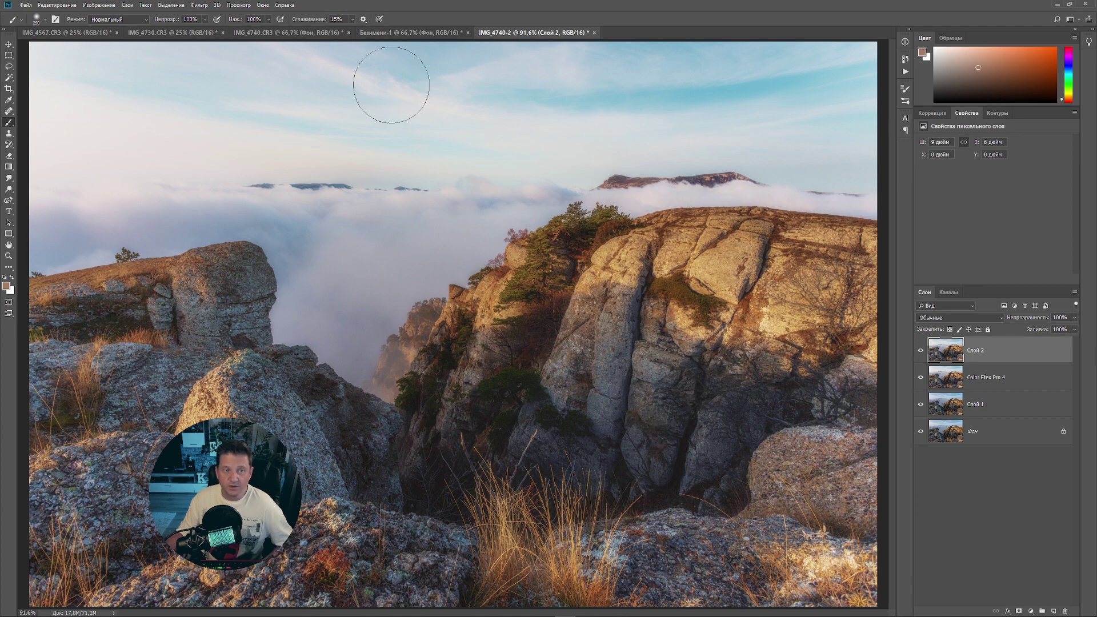
Apply the High Pass (Цветовой контраст) filter to the merged layer with a radius of about 1 pixel and set its blending mode to Overlay (Перекрытие).
click(199, 5)
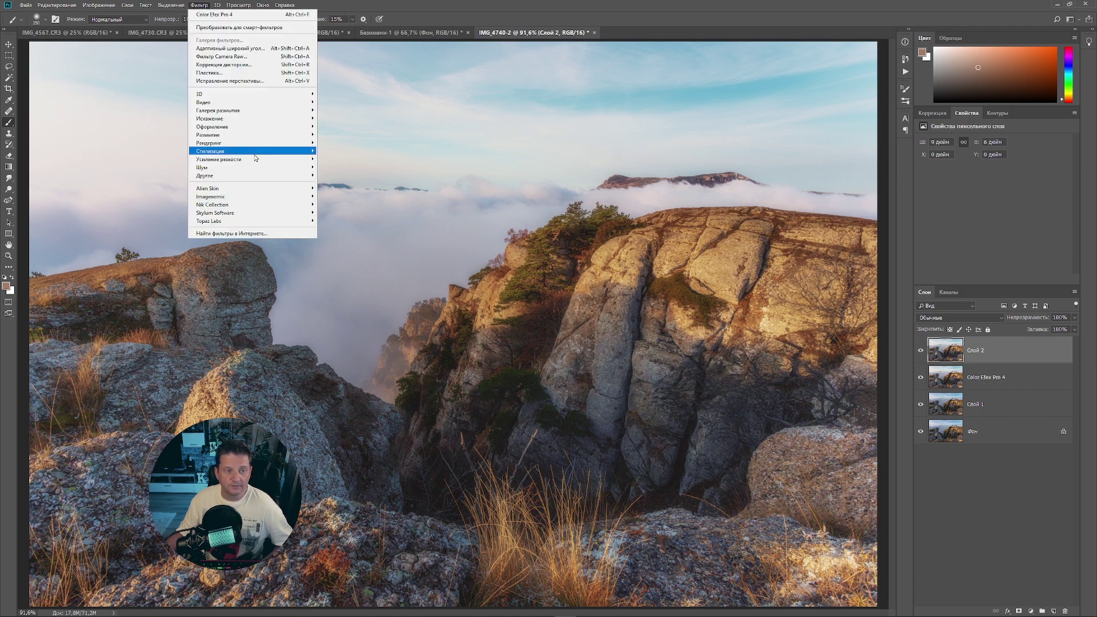
mouse_move(240, 175)
click(340, 183)
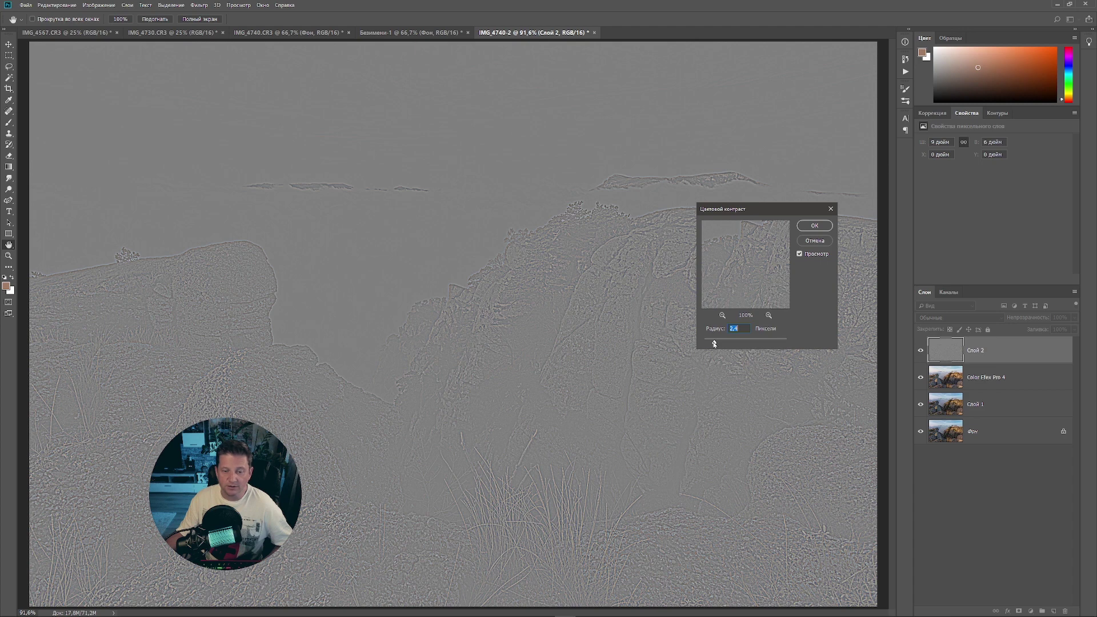
drag(714, 344, 713, 345)
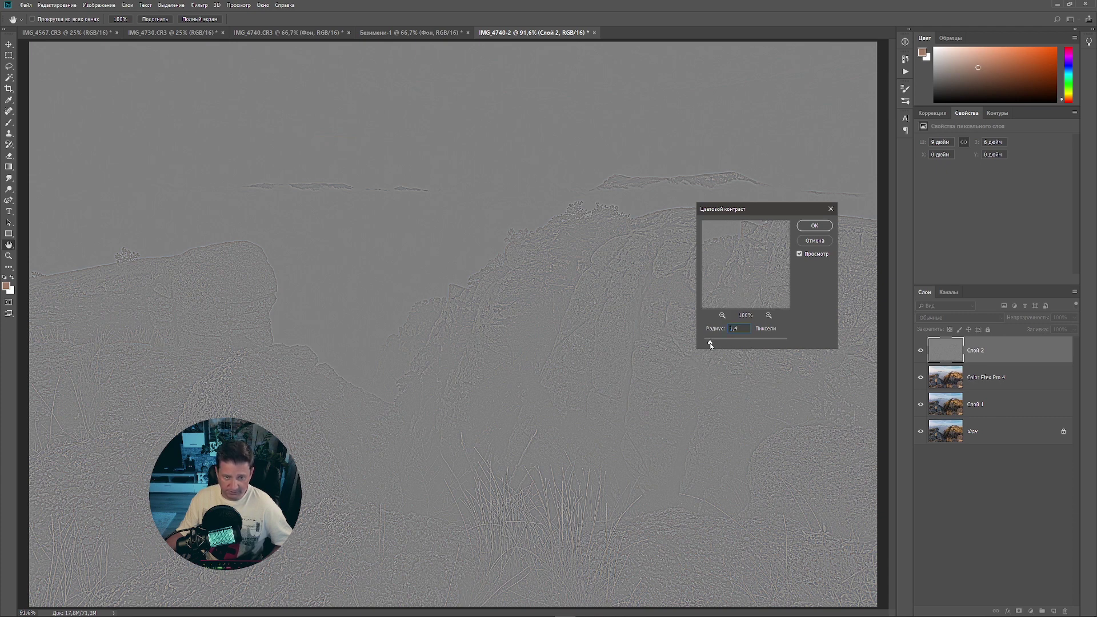
drag(712, 344, 710, 344)
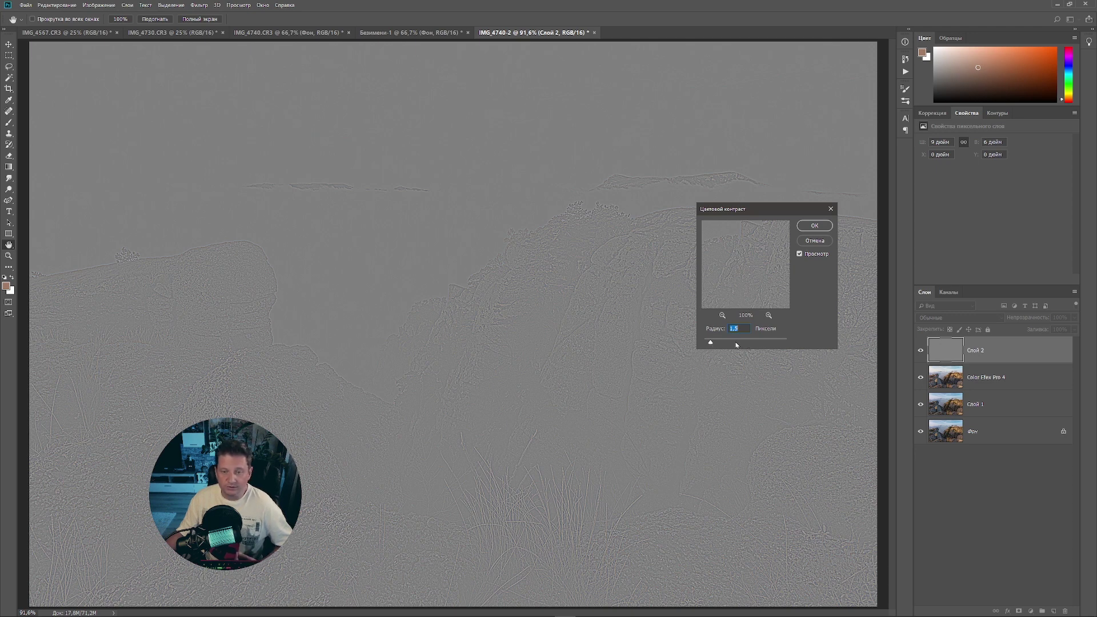
click(815, 225)
key(b)
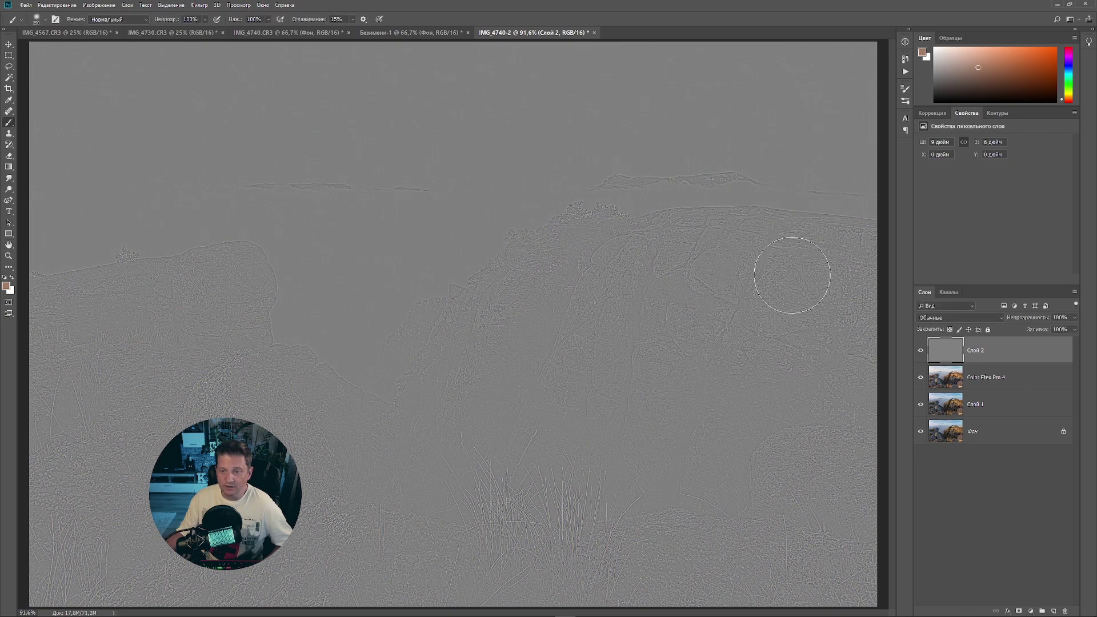
click(1004, 320)
click(946, 439)
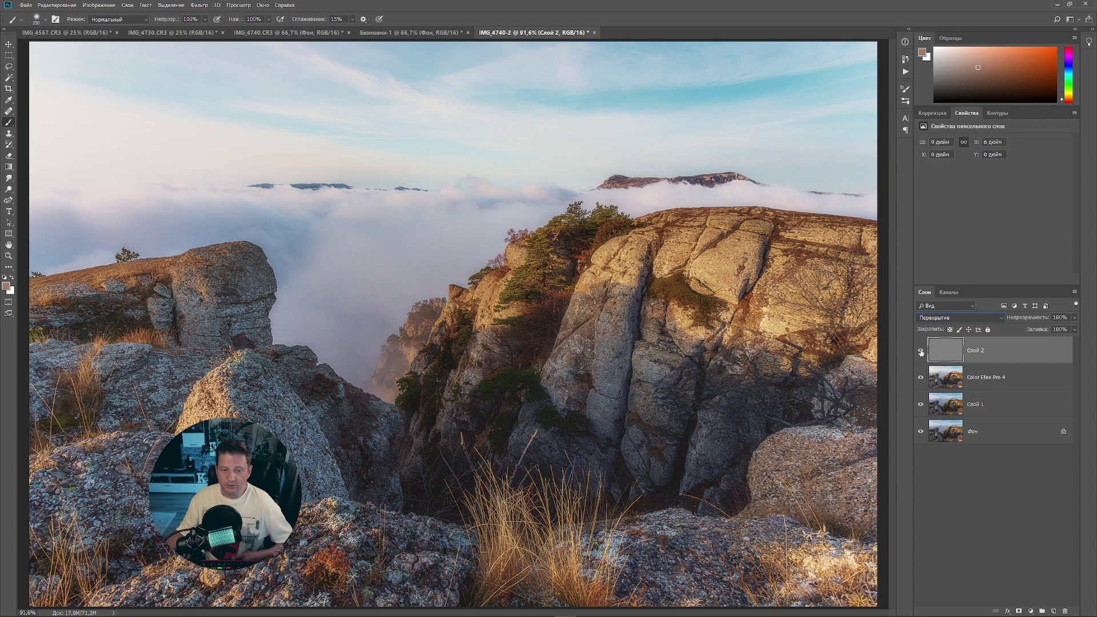
Examine the foreground grass at 300% with the High Pass layer hidden and shown, and return to the full image view.
key(ctrl+plus)
key(ctrl+plus)
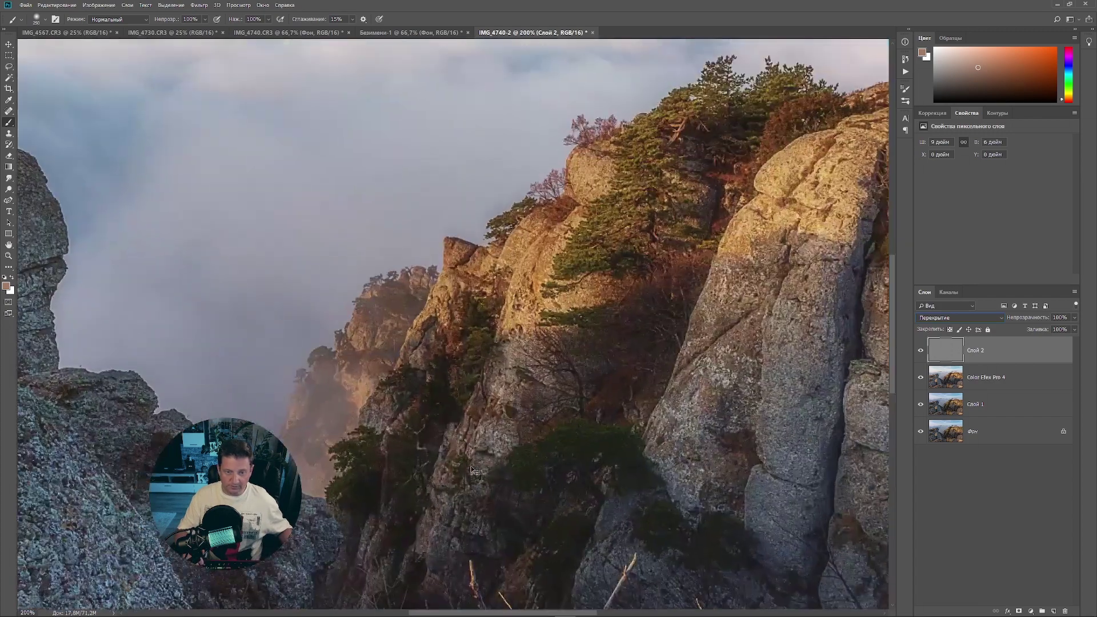
key(ctrl+plus)
drag(479, 479, 424, 137)
drag(491, 563, 346, 244)
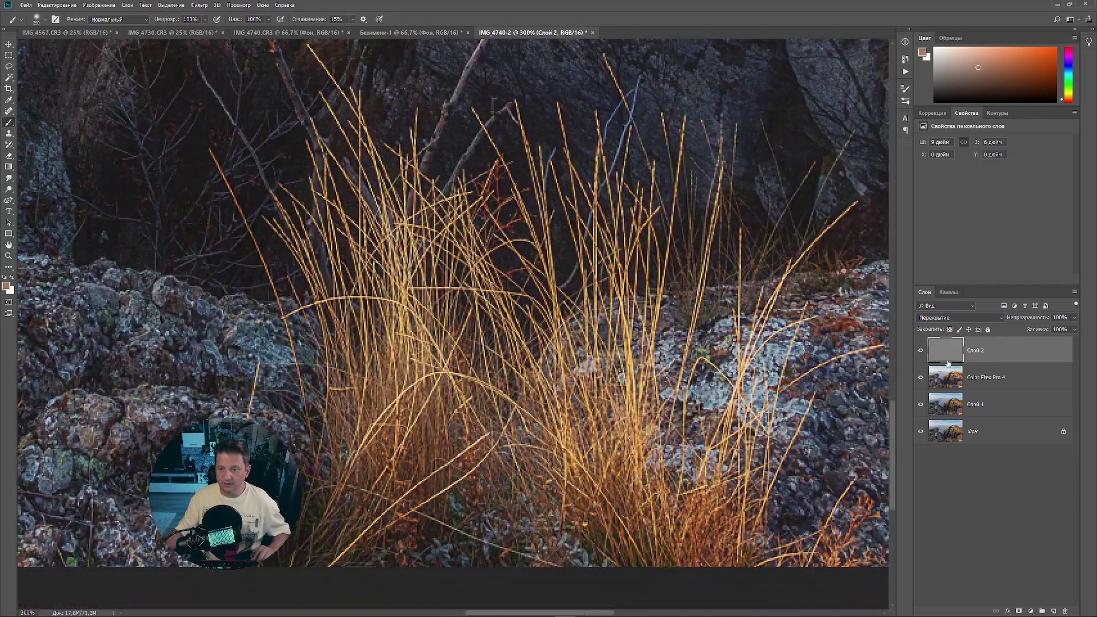
click(921, 351)
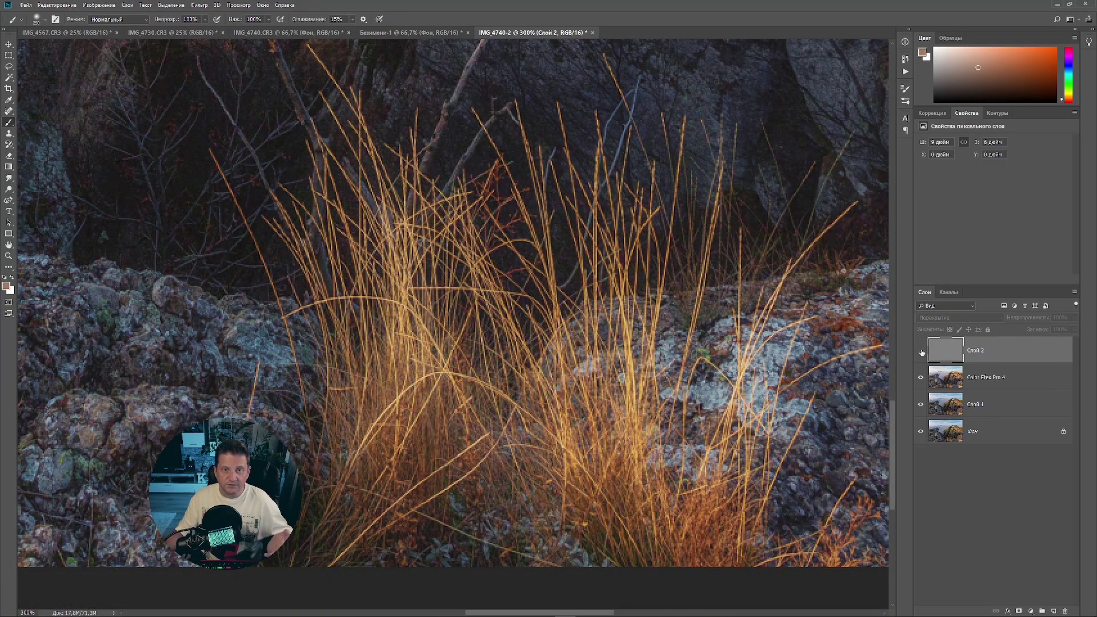
click(921, 351)
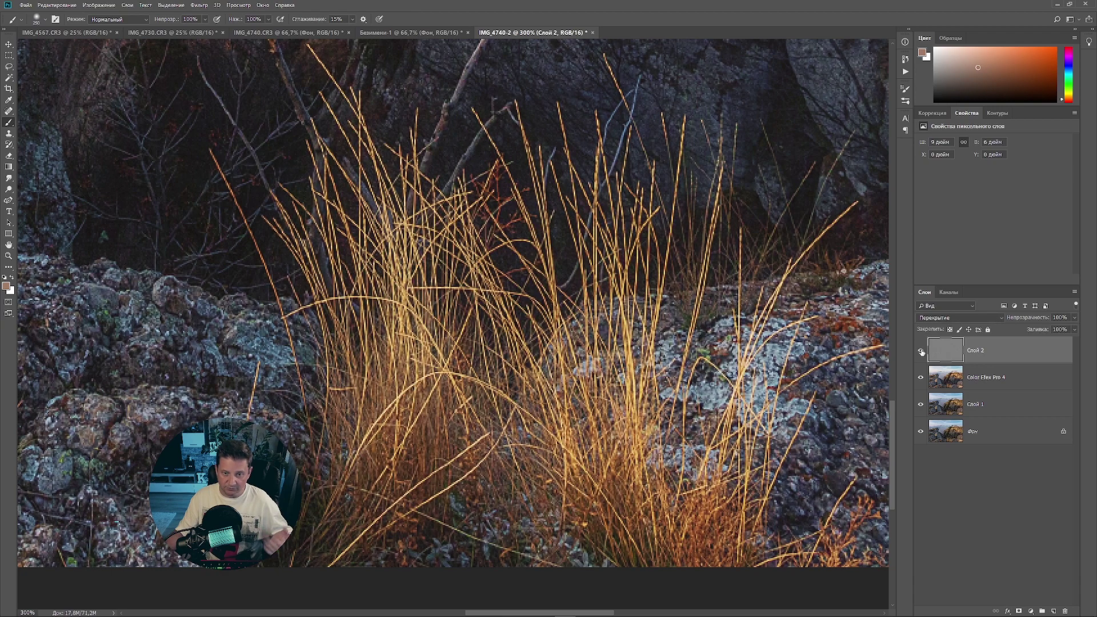
key(ctrl+0)
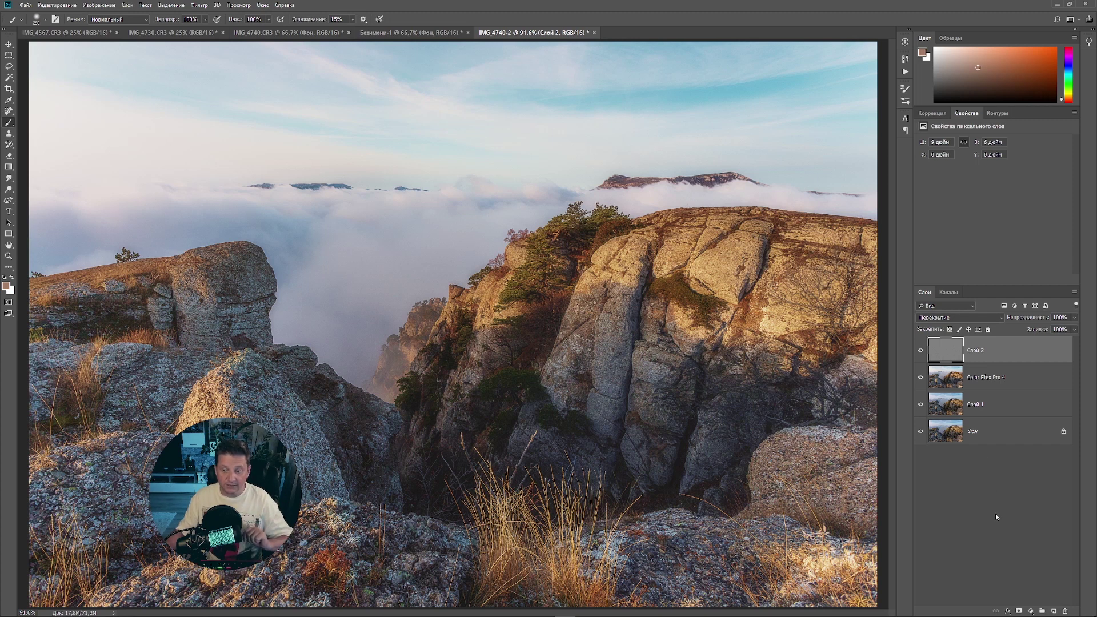
Add a layer mask to the High Pass layer and fill the mask with black.
click(1019, 611)
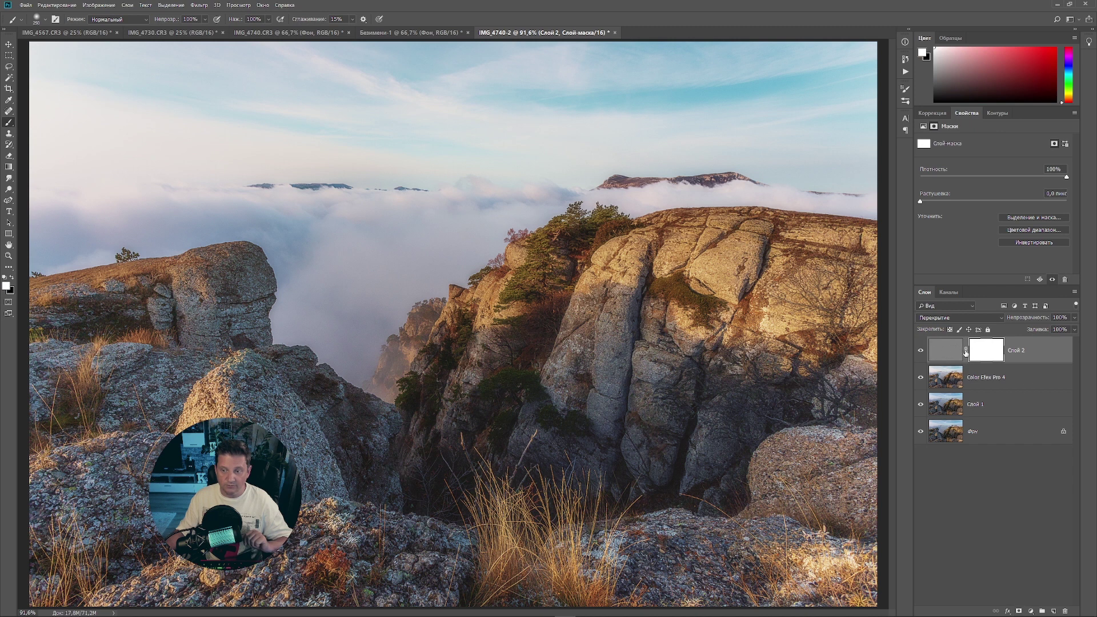
key(x)
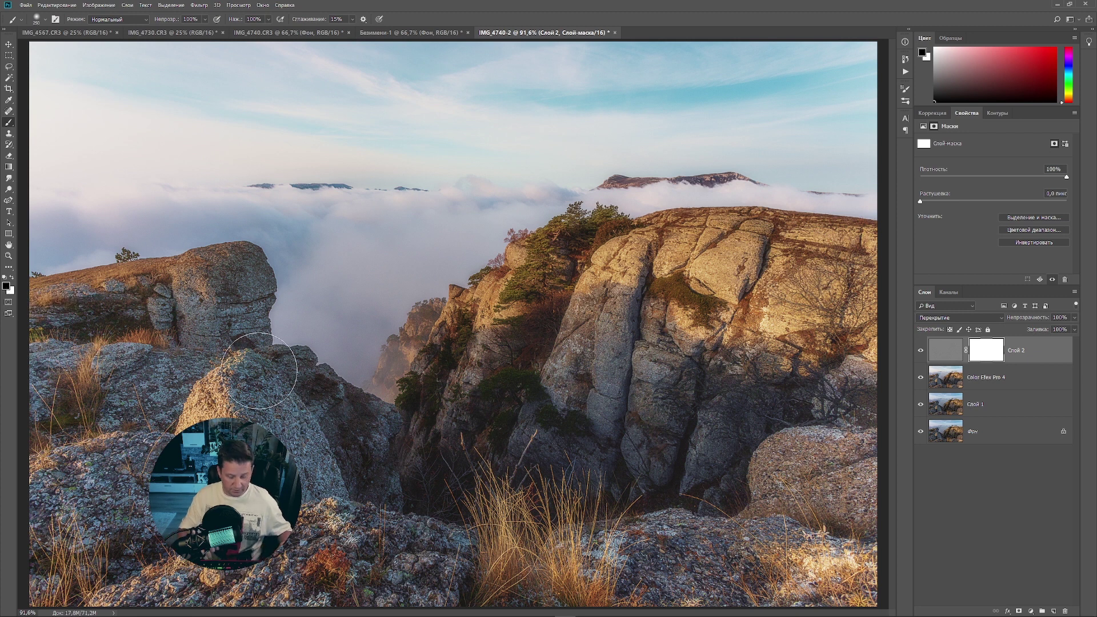
key(alt+BackSpace)
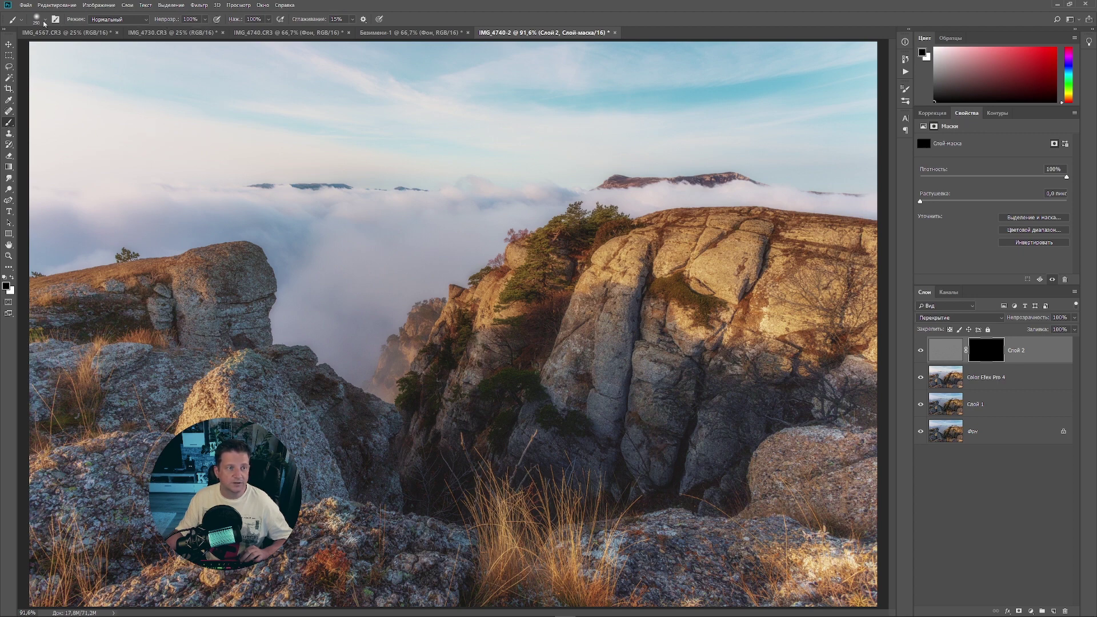
Paint white on the High Pass layer's mask with an enlarged soft round brush over the foreground grass, the rocks and the large cliff.
click(44, 22)
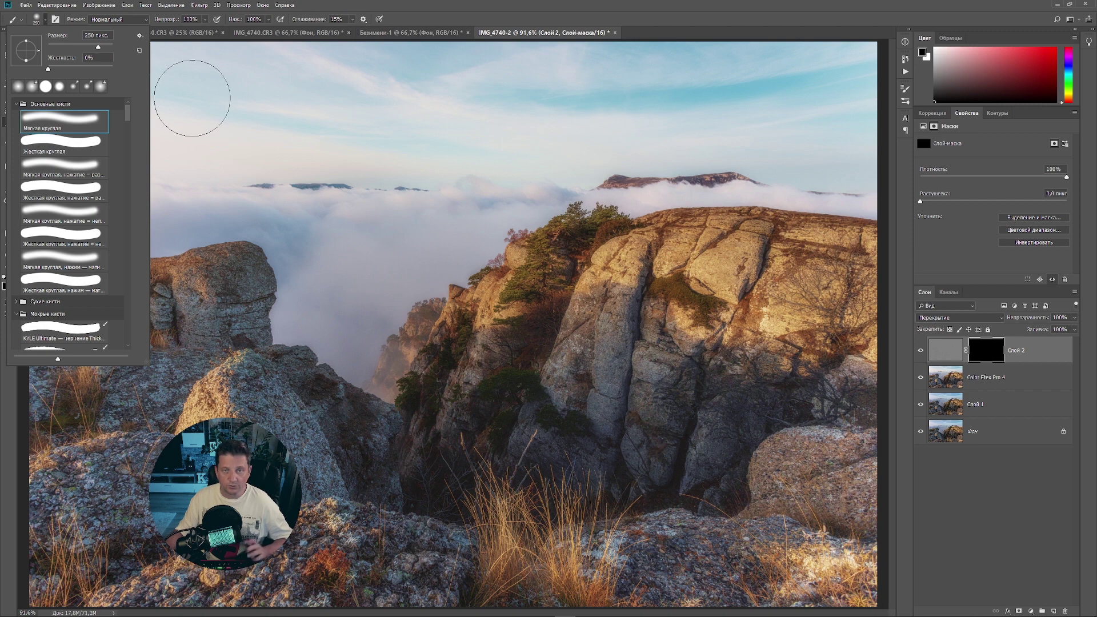
click(230, 154)
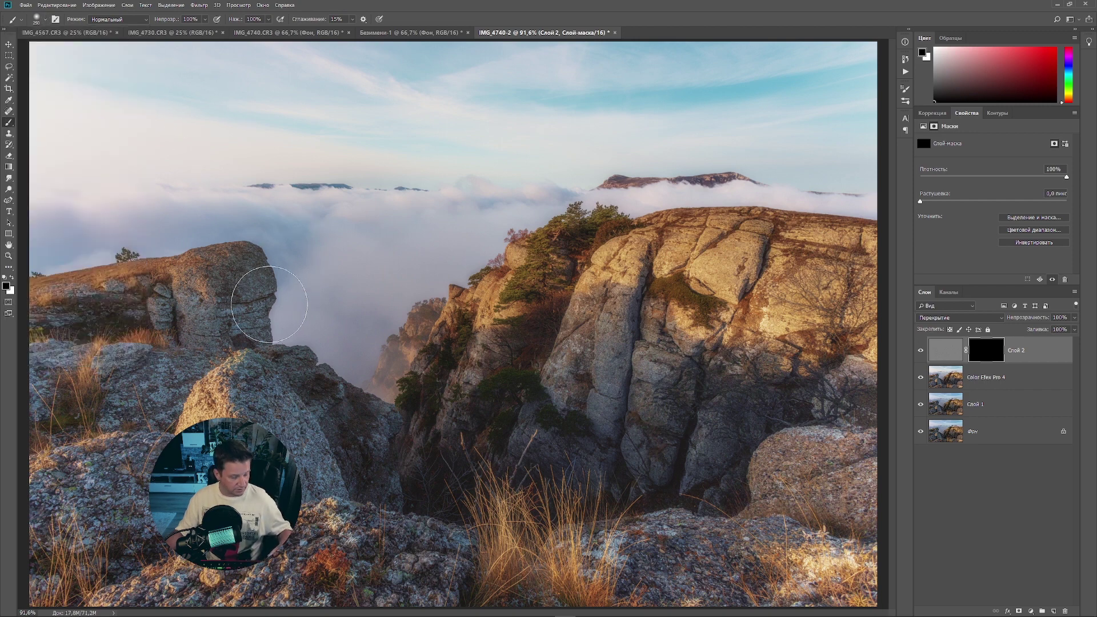
key(x)
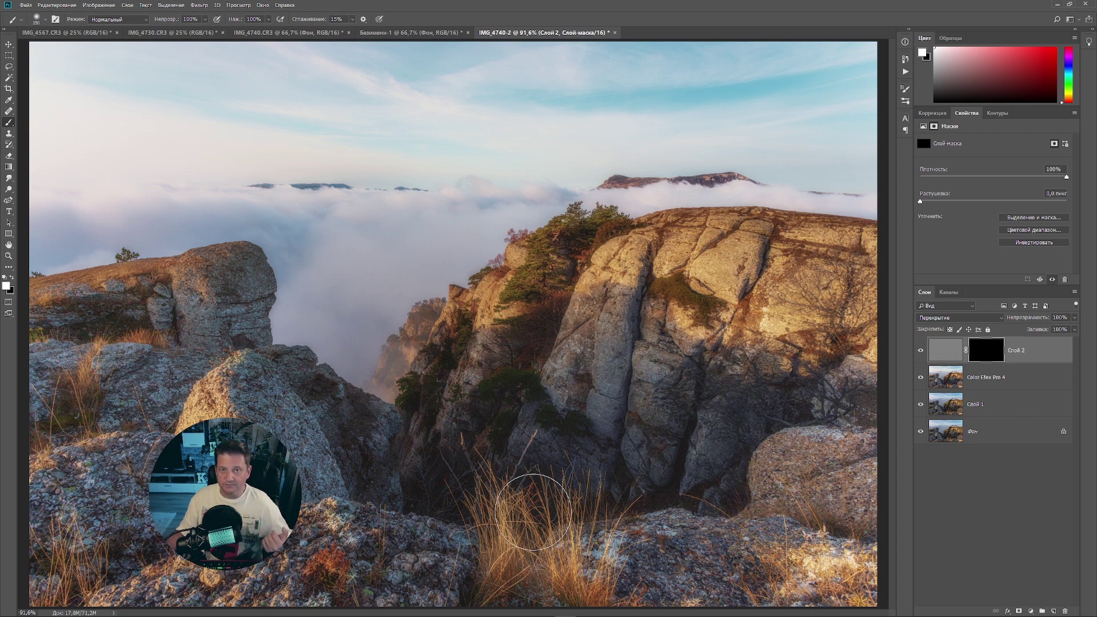
key(bracketright)
key(bracketright)
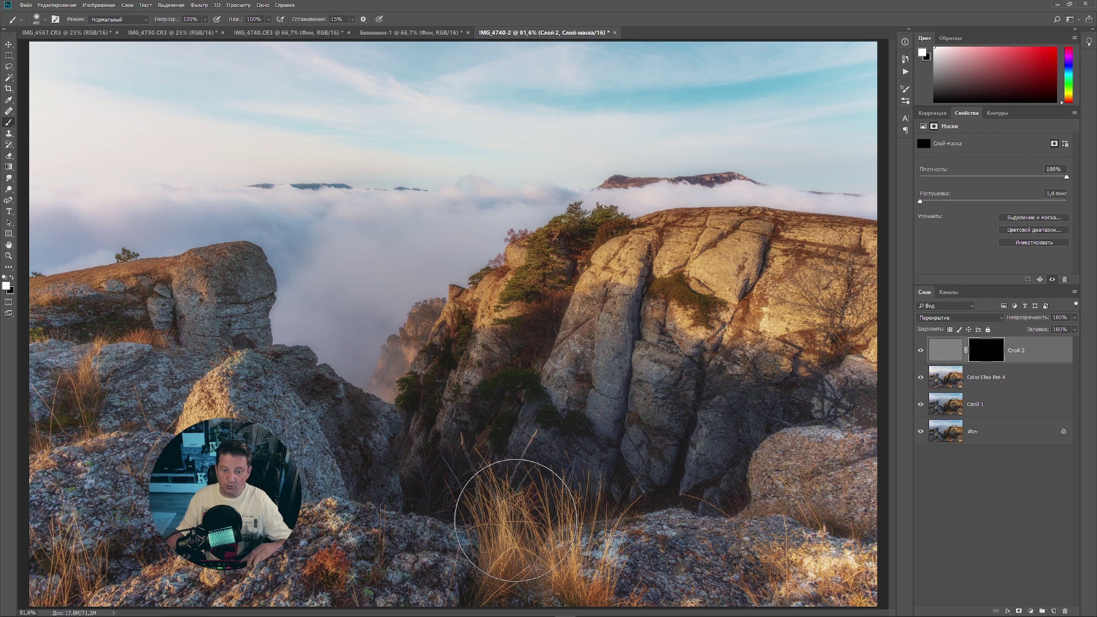
key(bracketleft)
click(515, 566)
mouse_move(516, 566)
mouse_down()
mouse_move(502, 568)
mouse_move(583, 566)
mouse_move(577, 557)
mouse_move(598, 575)
mouse_move(350, 575)
mouse_move(191, 603)
mouse_move(343, 566)
mouse_move(785, 566)
mouse_move(580, 589)
mouse_move(562, 581)
mouse_up()
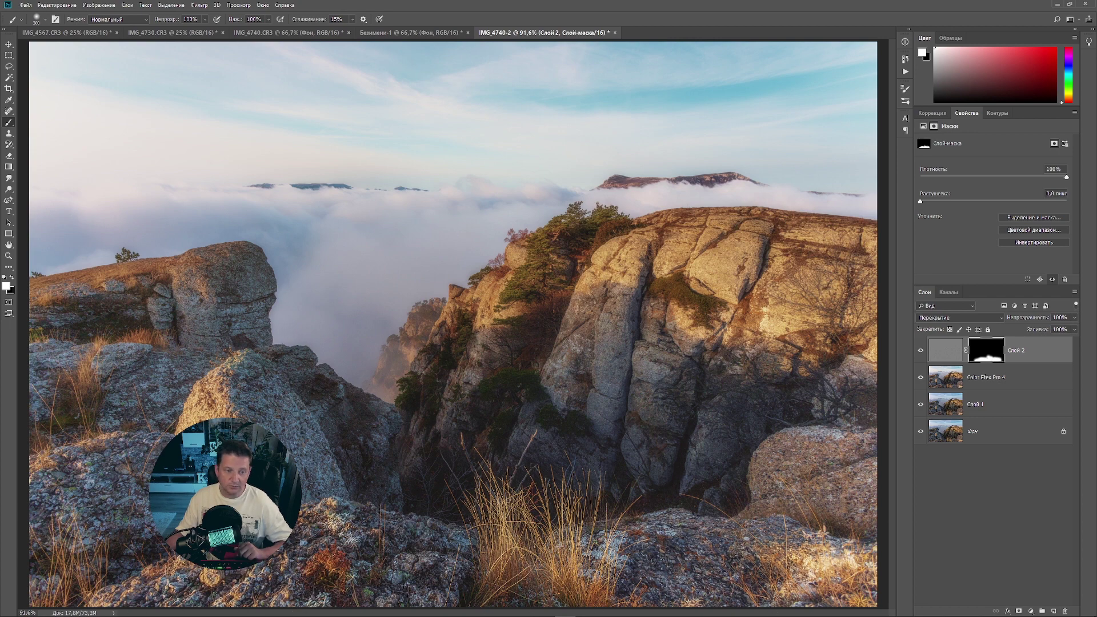
mouse_move(101, 489)
mouse_down()
mouse_move(72, 461)
mouse_move(81, 489)
mouse_move(247, 399)
mouse_move(301, 500)
mouse_move(261, 486)
mouse_up()
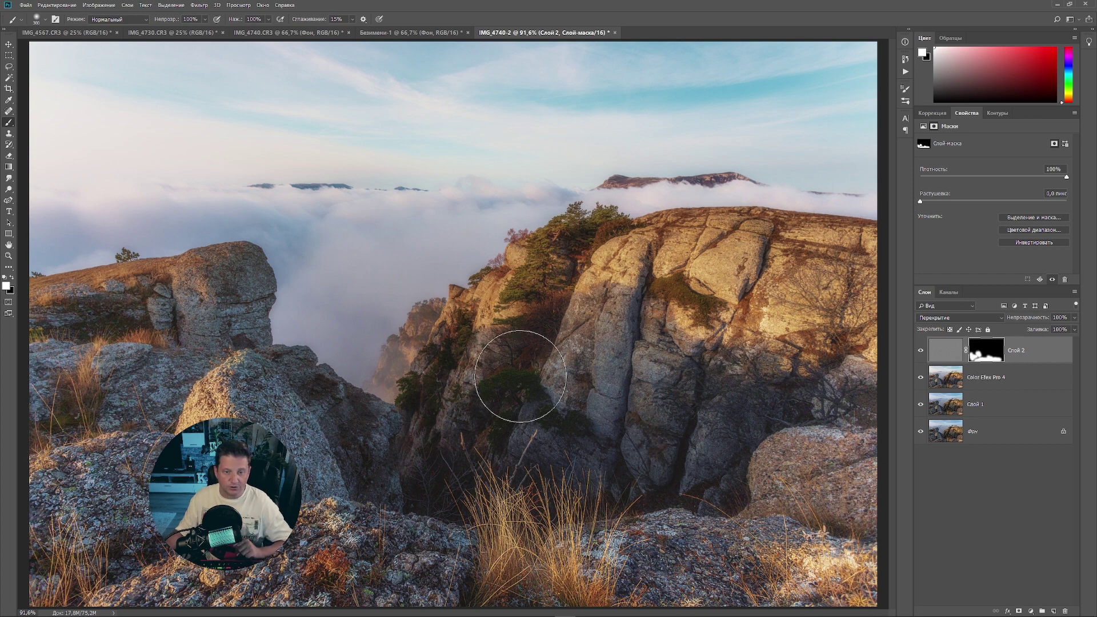
click(553, 301)
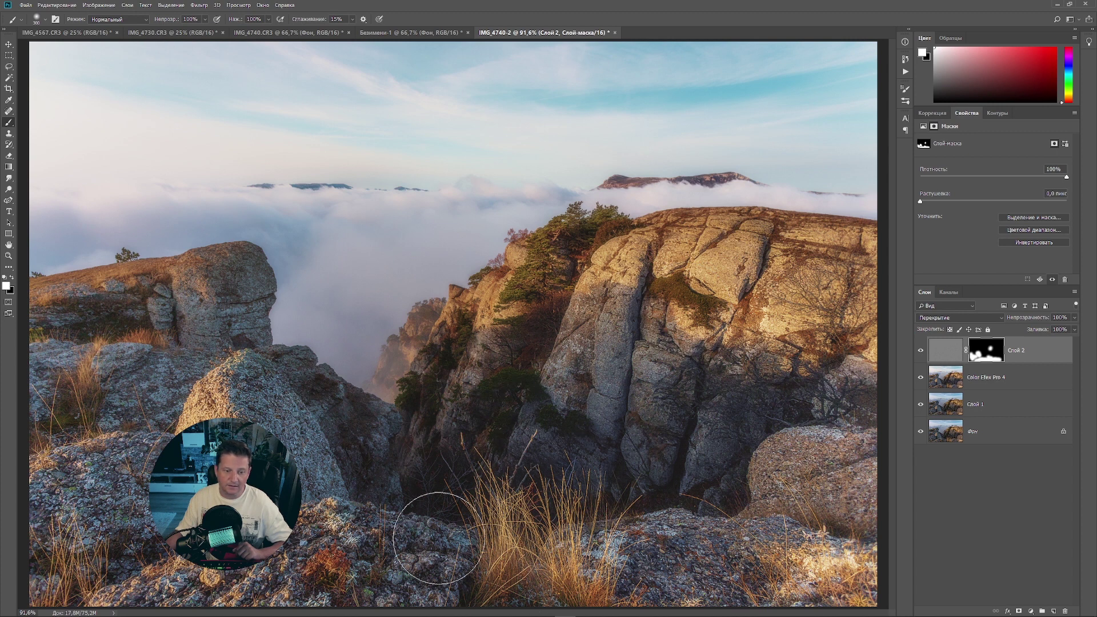
mouse_move(811, 496)
mouse_down()
mouse_move(816, 438)
mouse_move(846, 483)
mouse_up()
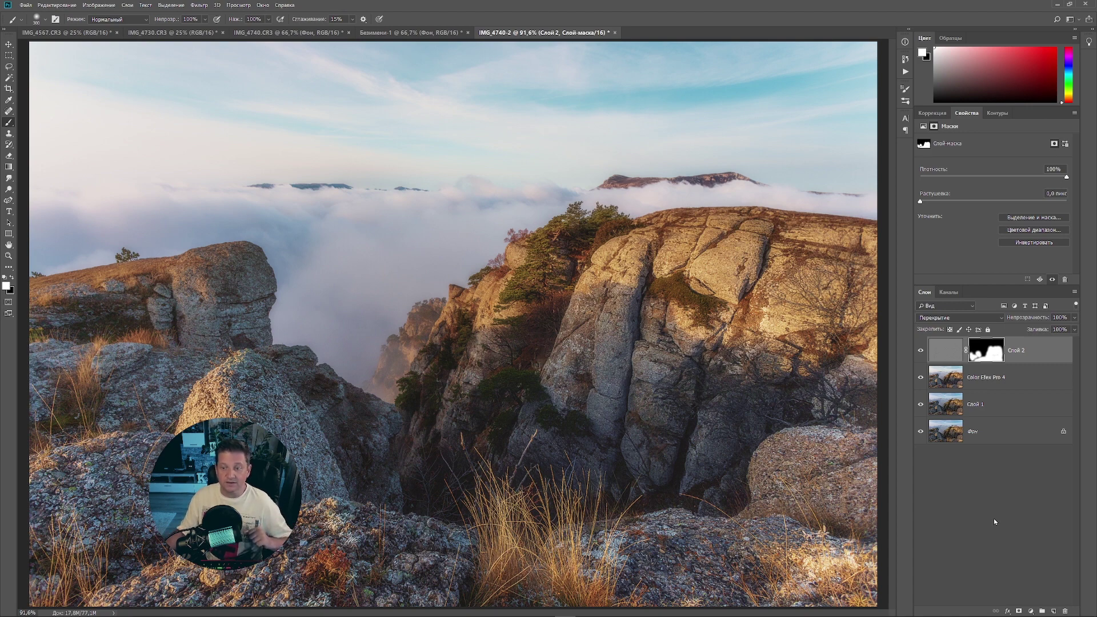
Add a solid colour fill layer in dark brown (210b00) above the High Pass layer.
click(968, 517)
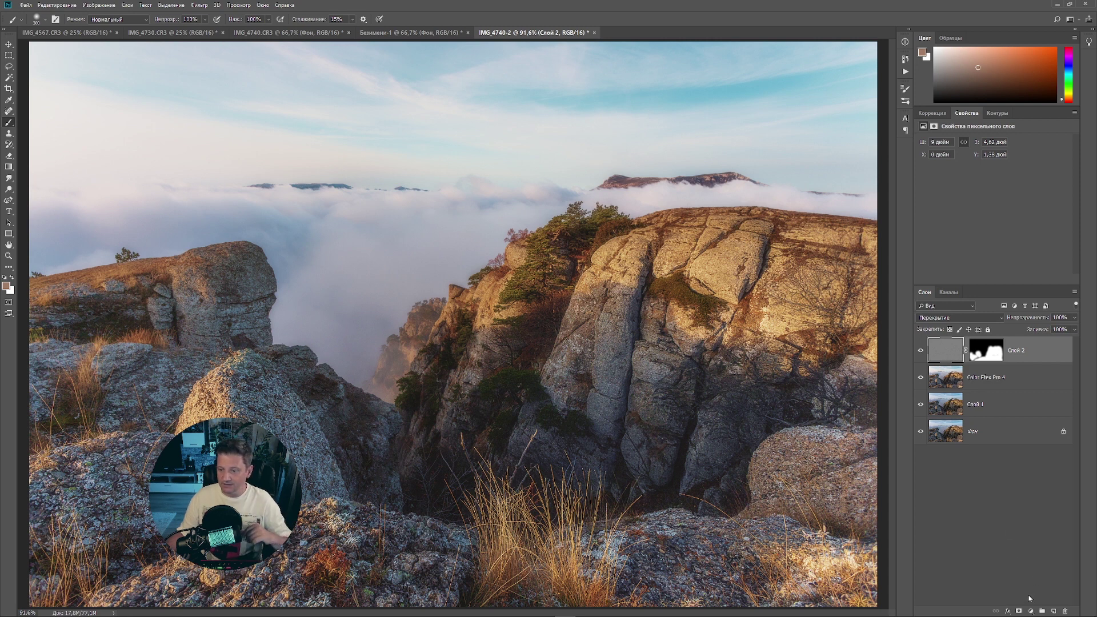
click(1030, 613)
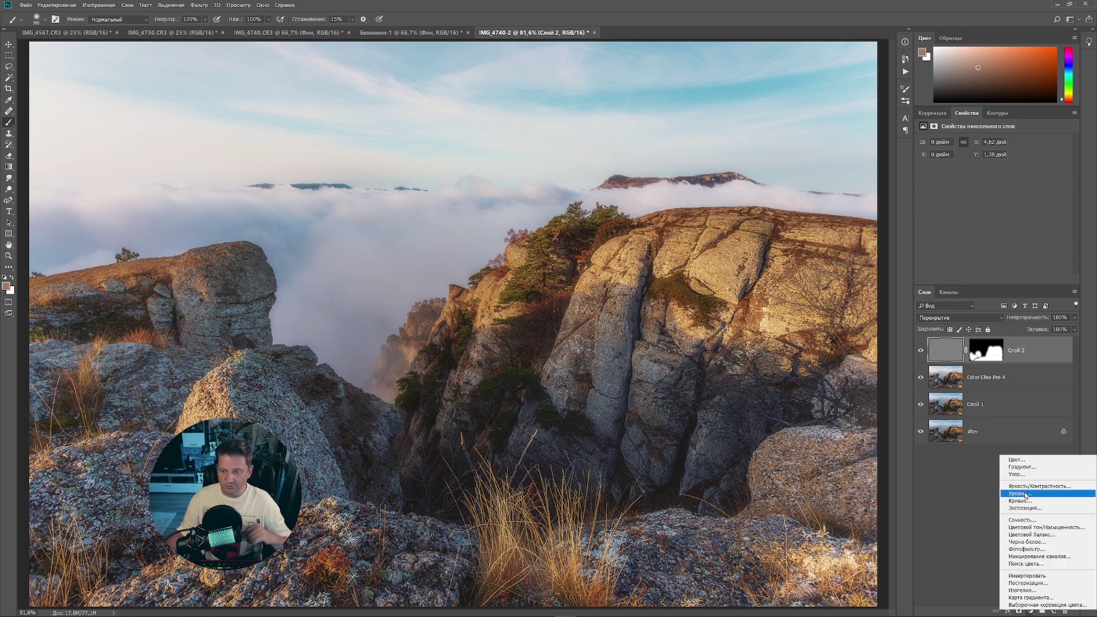
click(1024, 462)
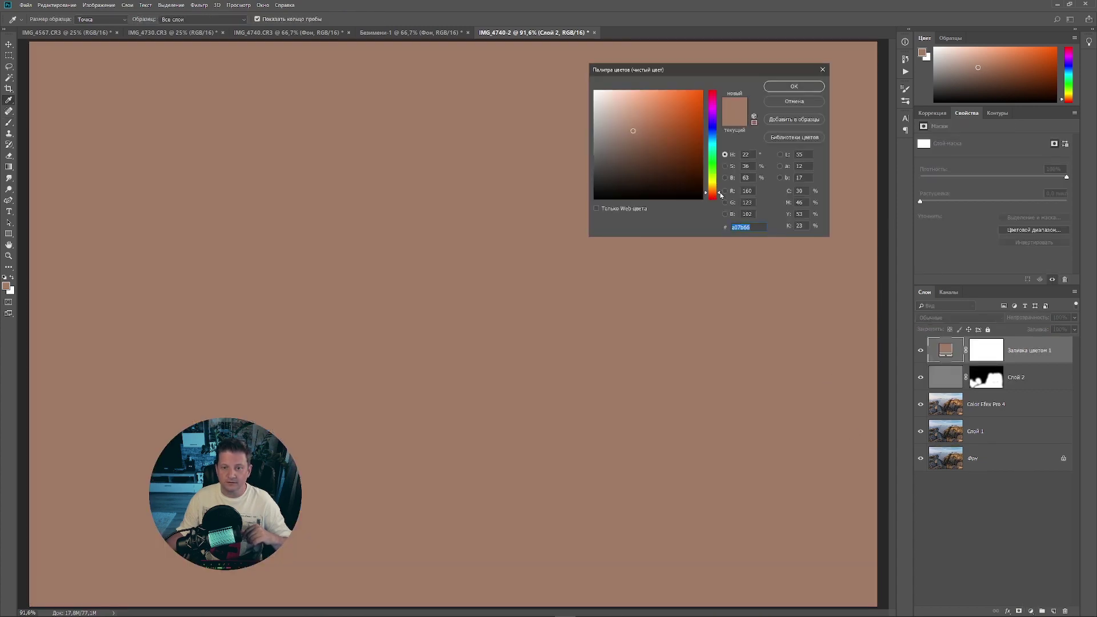
drag(716, 195, 714, 195)
click(702, 186)
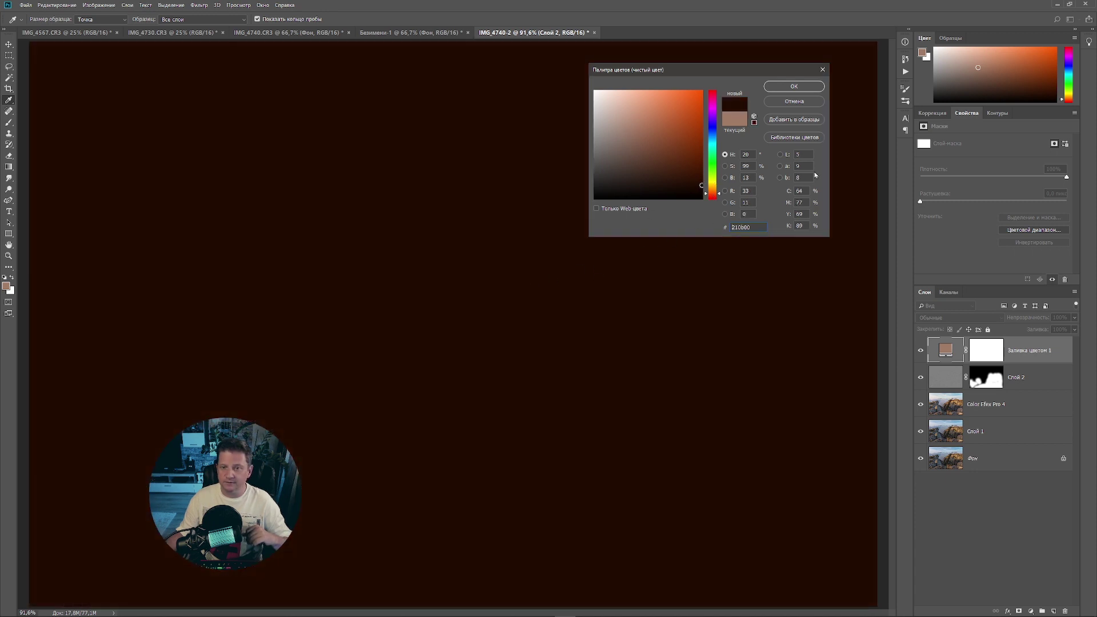
click(810, 87)
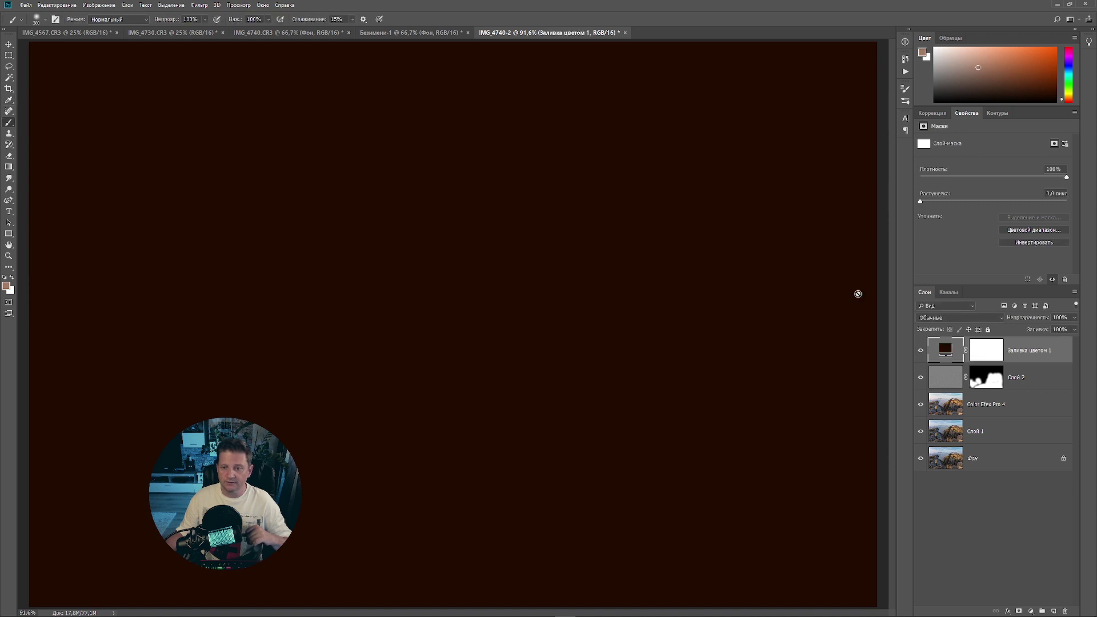
Set the colour fill layer's blending mode to Soft Light (Мягкий свет) and its opacity to 25%.
click(1003, 319)
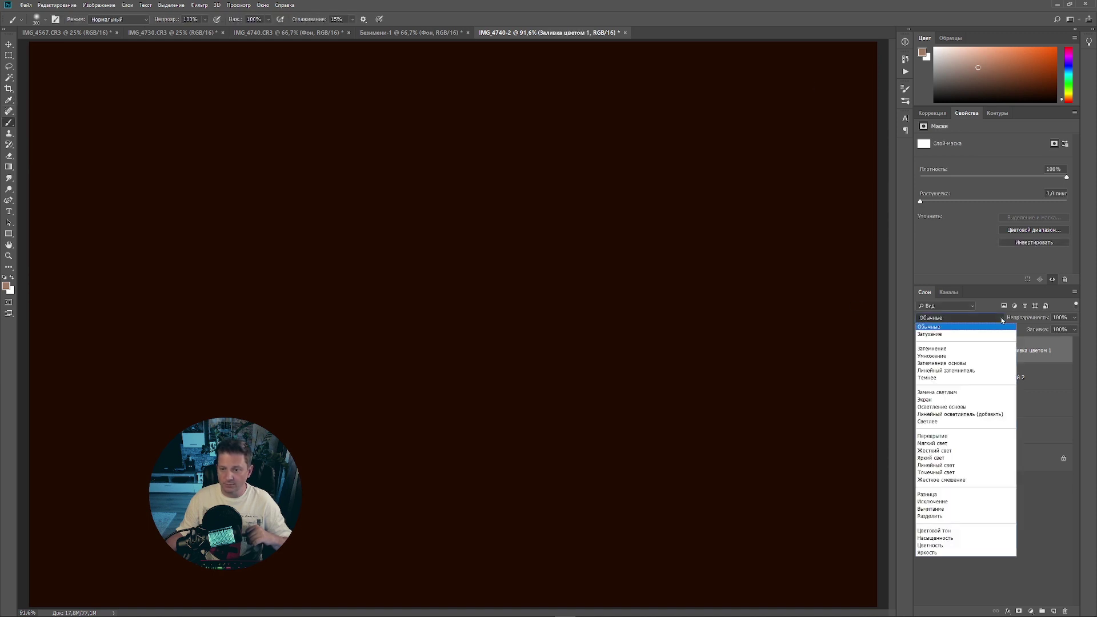
click(946, 445)
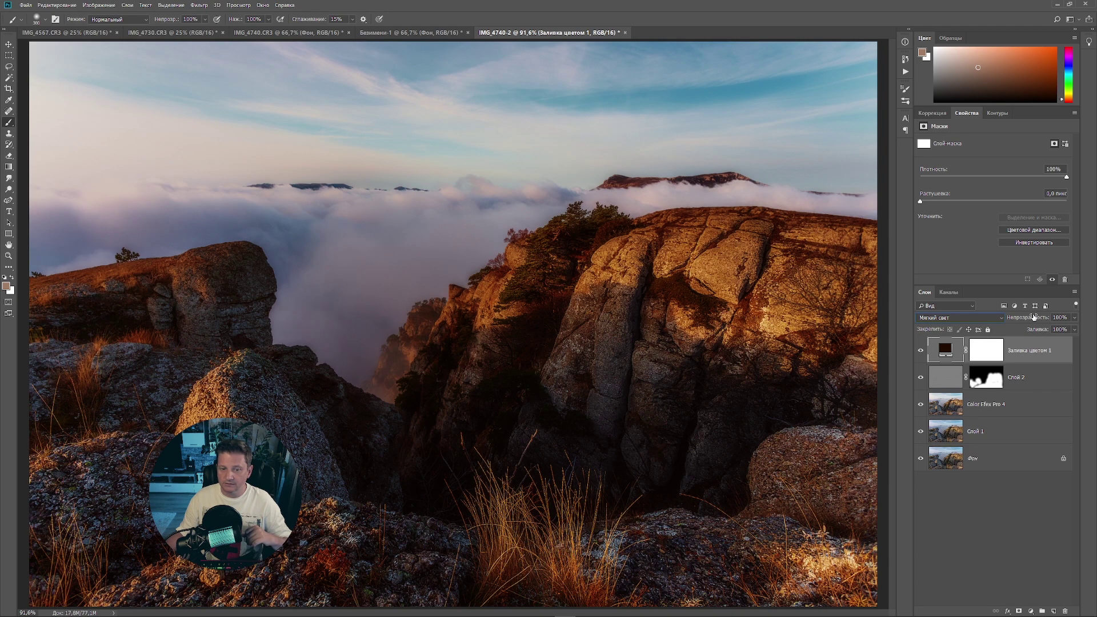
drag(1035, 316, 1022, 320)
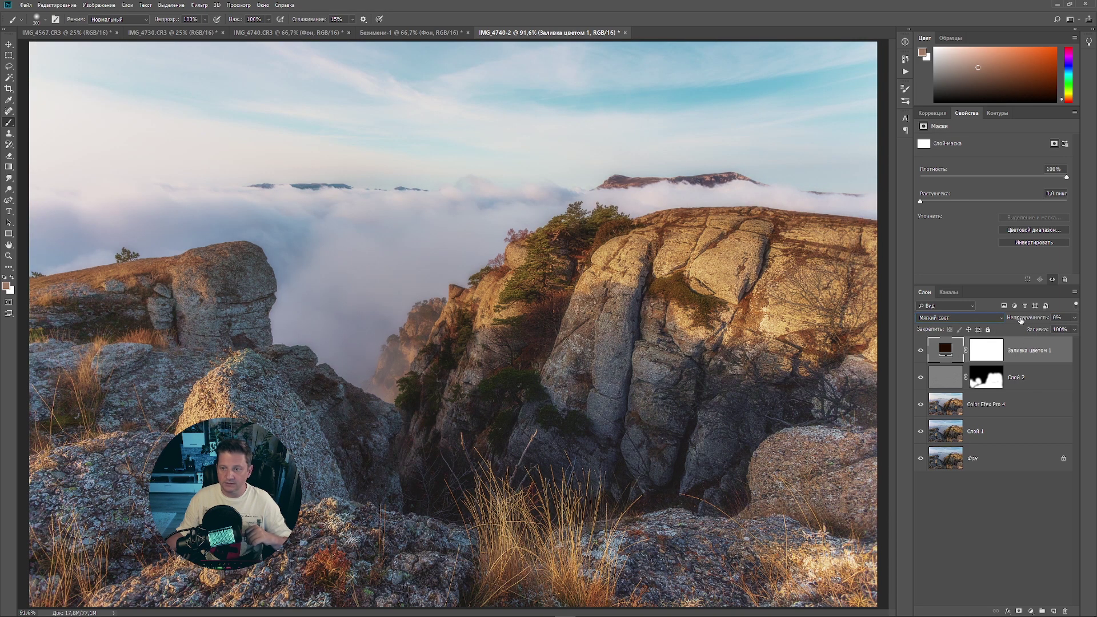
drag(1021, 321, 1032, 320)
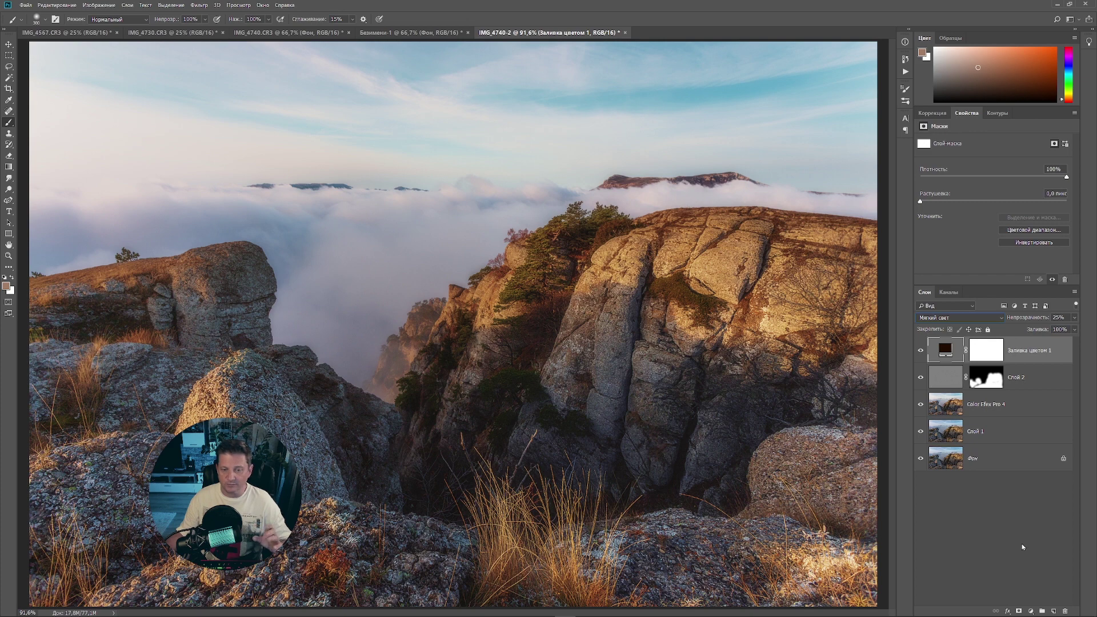
Add a Levels (Уровни) adjustment layer, lowering the white input to about 245 and raising the midtones to about 1.05.
click(1031, 610)
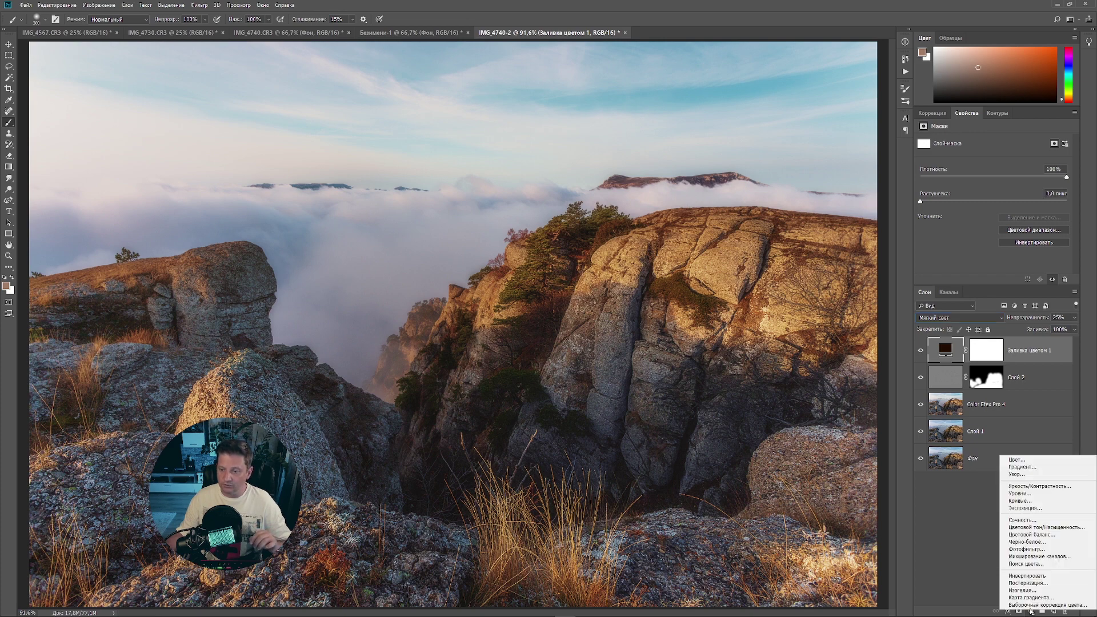
click(1036, 497)
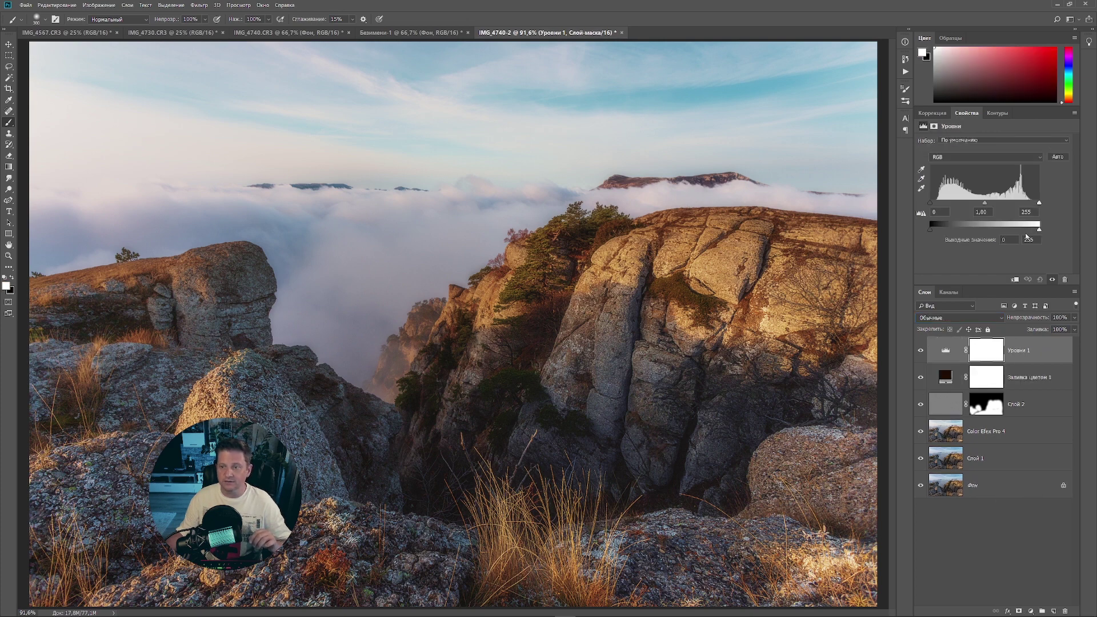
drag(1041, 203, 1036, 205)
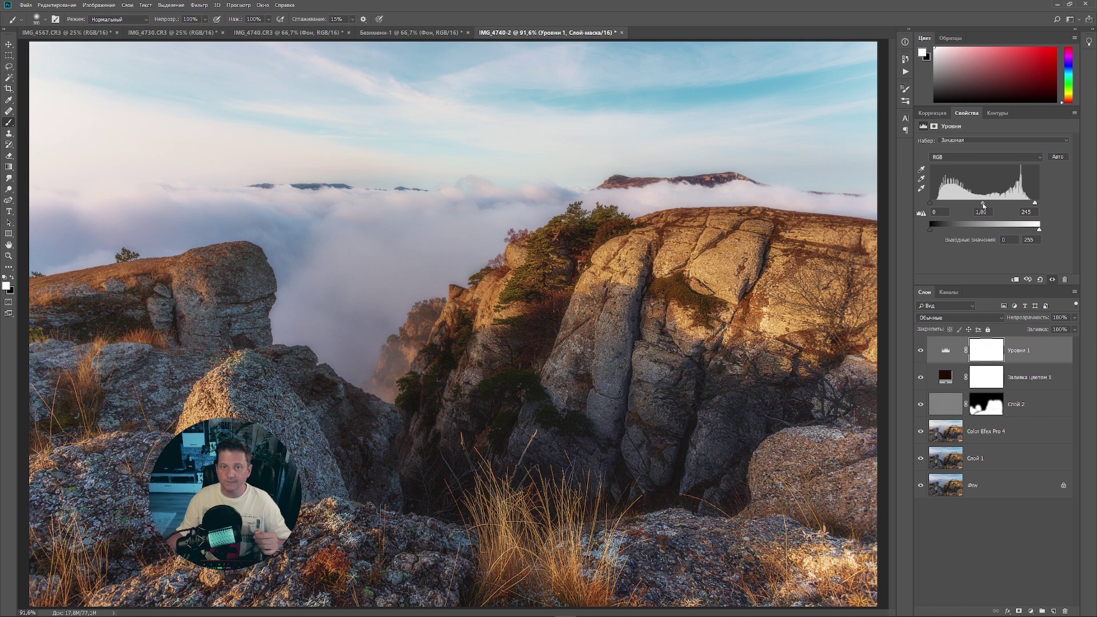
drag(983, 204, 981, 204)
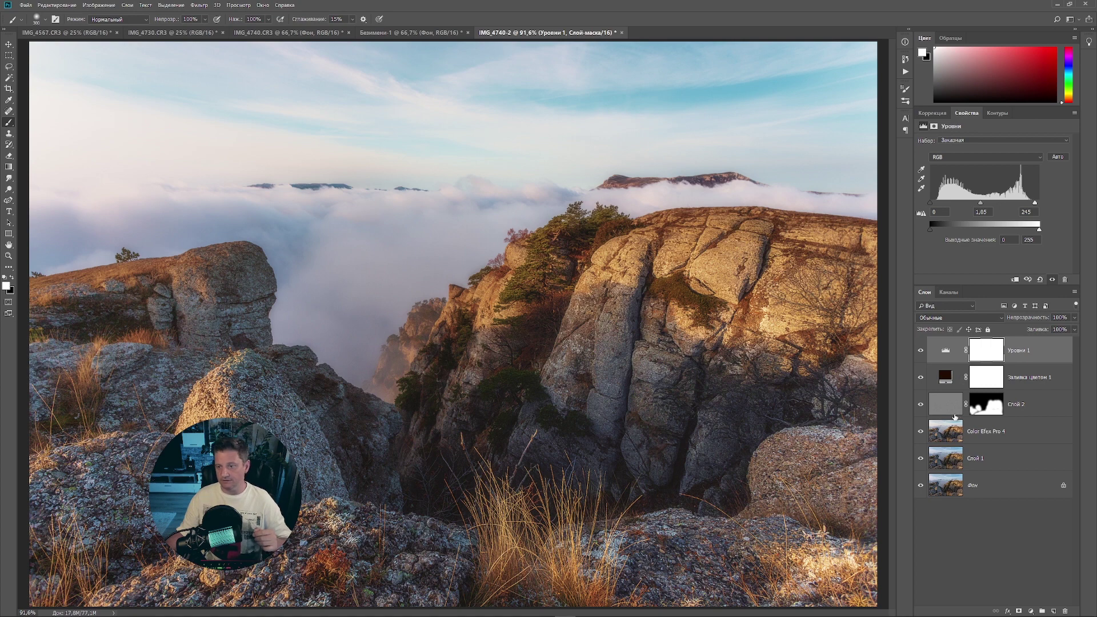
Compare the image with the colour fill layer hidden and shown, and raise the Levels black output value to 6.
click(921, 378)
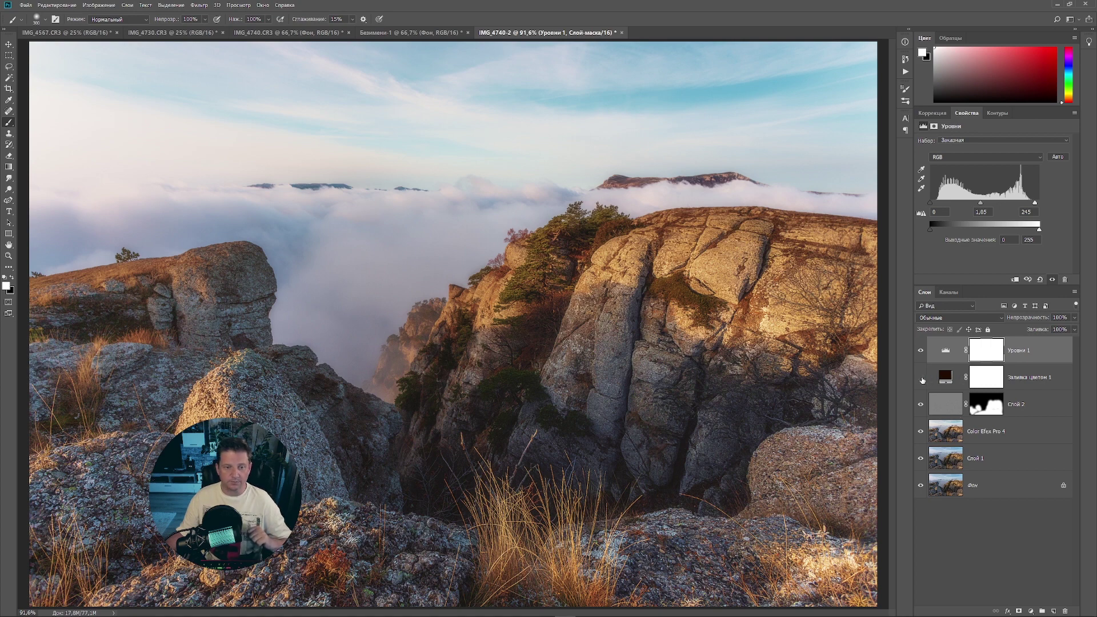
click(921, 379)
click(921, 378)
click(921, 378)
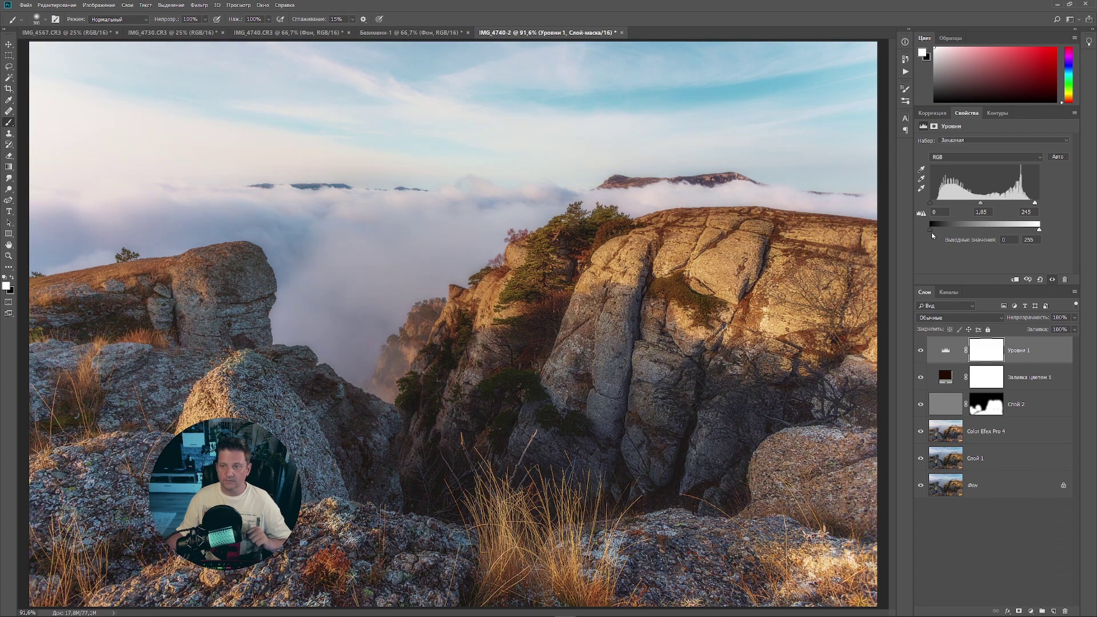
drag(930, 231, 934, 232)
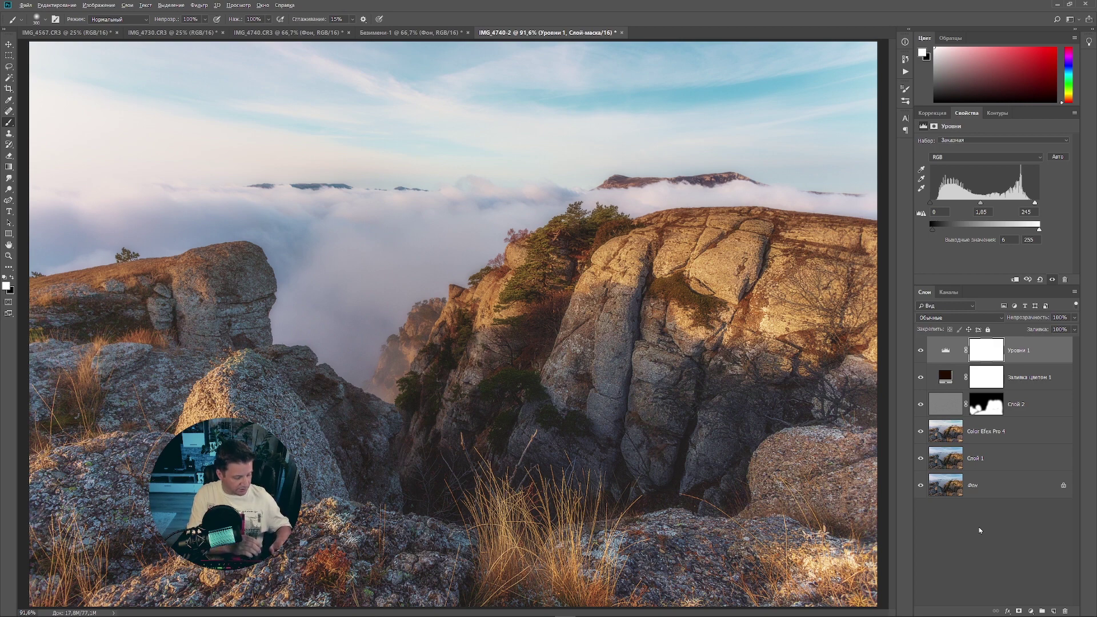
Stamp all visible layers into a new top layer and save the image for web as a JPEG at quality 100.
key(ctrl+shift+alt+e)
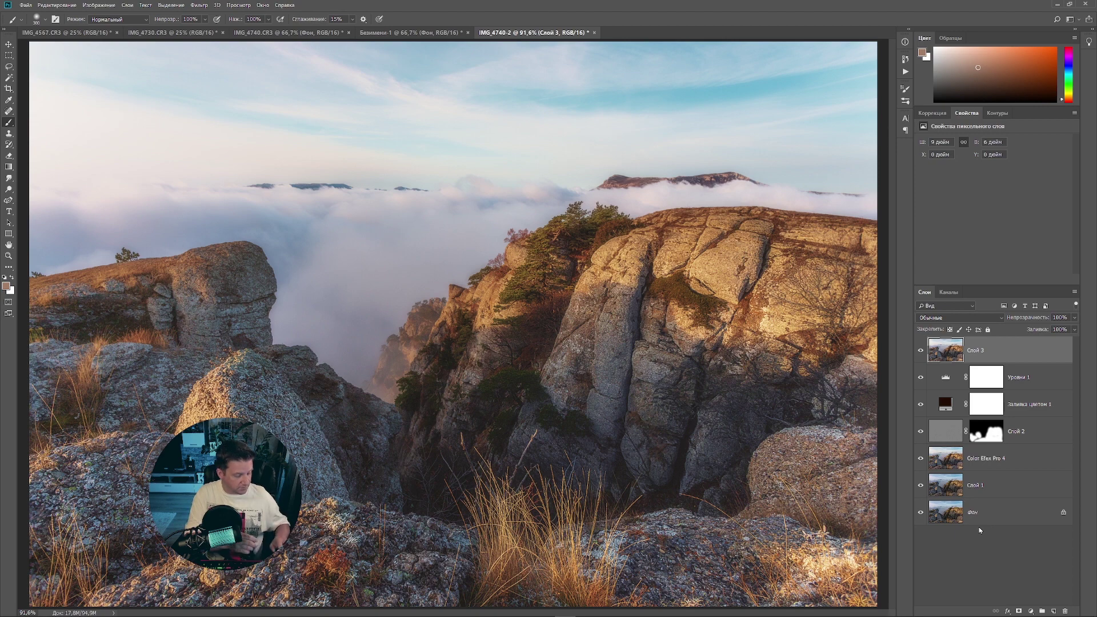
key(ctrl+shift+alt+s)
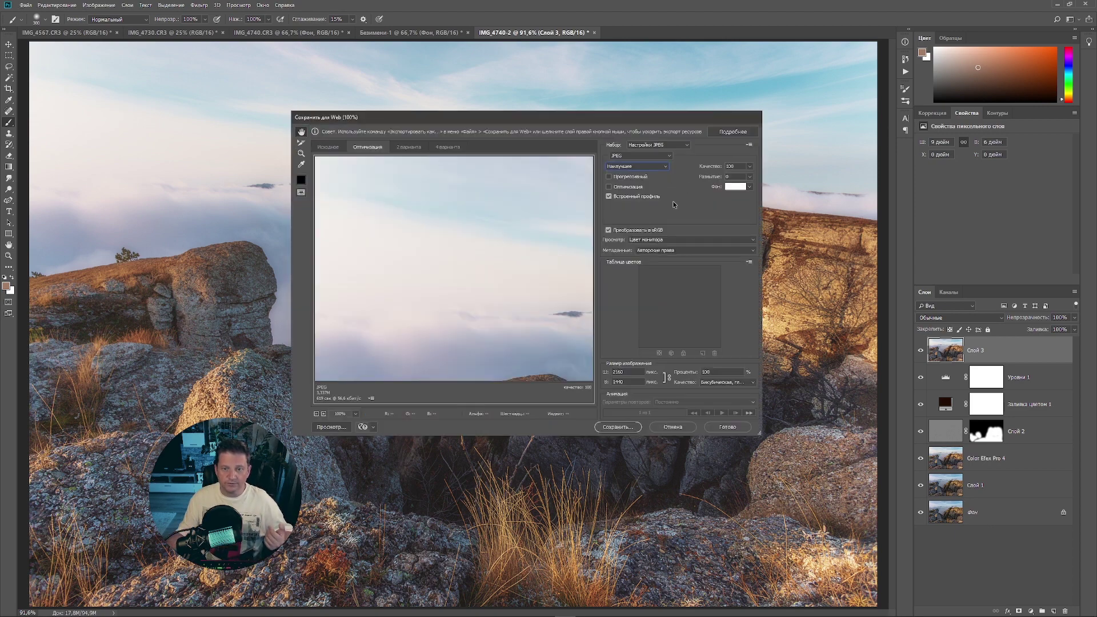
click(619, 427)
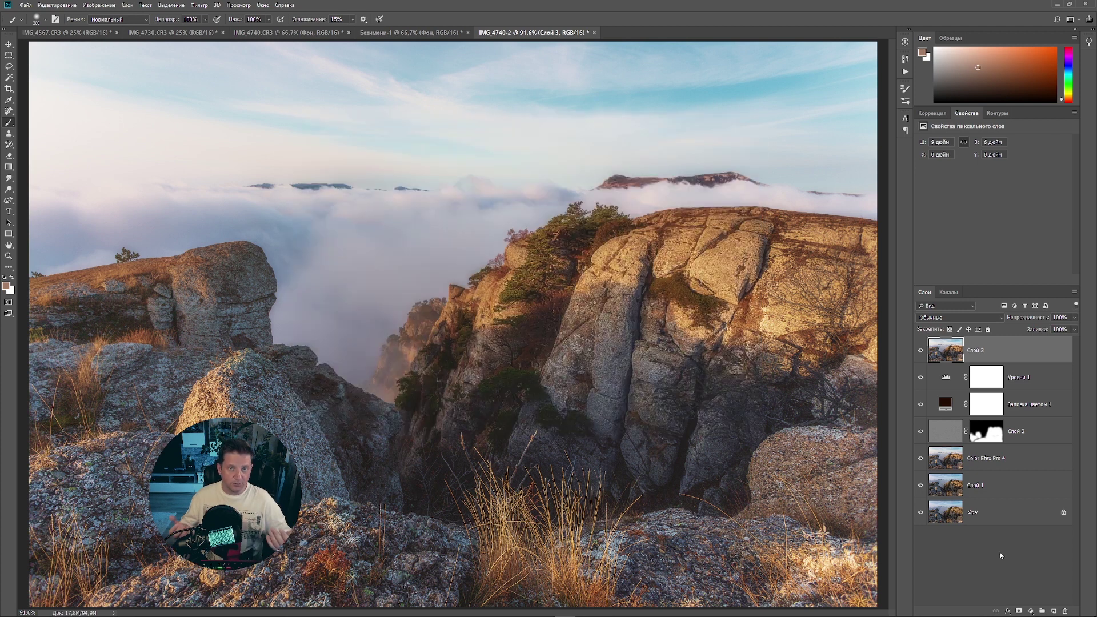